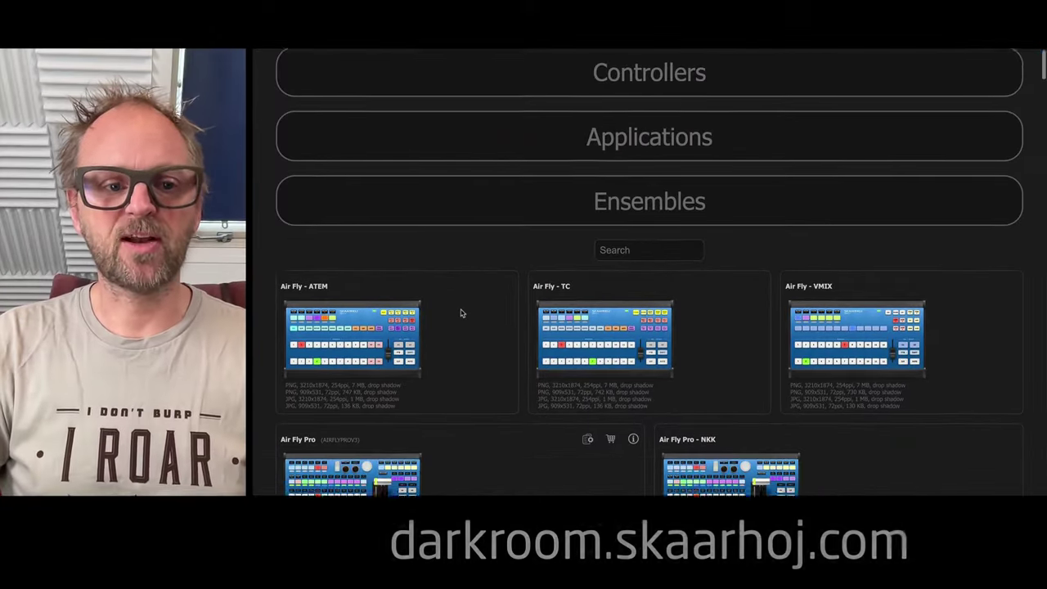
Step: Scroll down the Darkroom product grid toward the Air Fly - ATEM tile
scroll(461, 313, "down", 3)
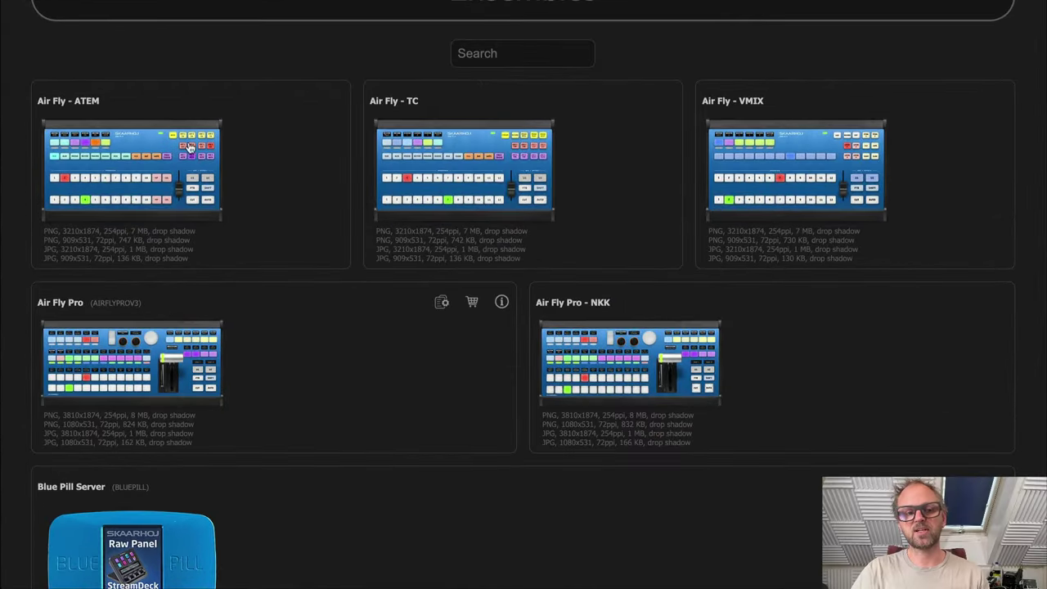
Step: Open the Air Fly - ATEM page and view its press photo full size
left_click(343, 164)
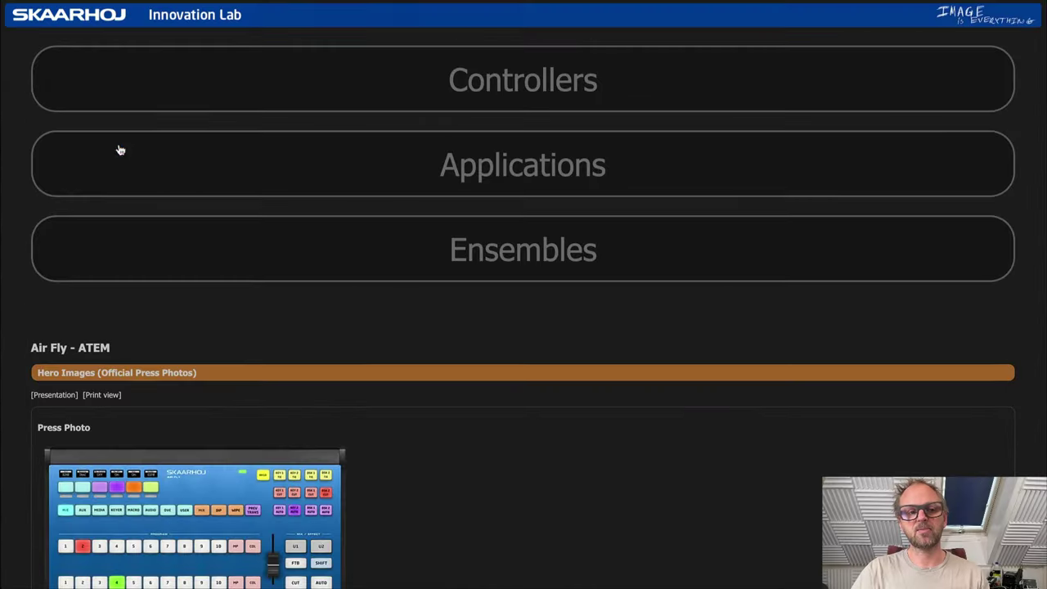
scroll(102, 462, "down", 2)
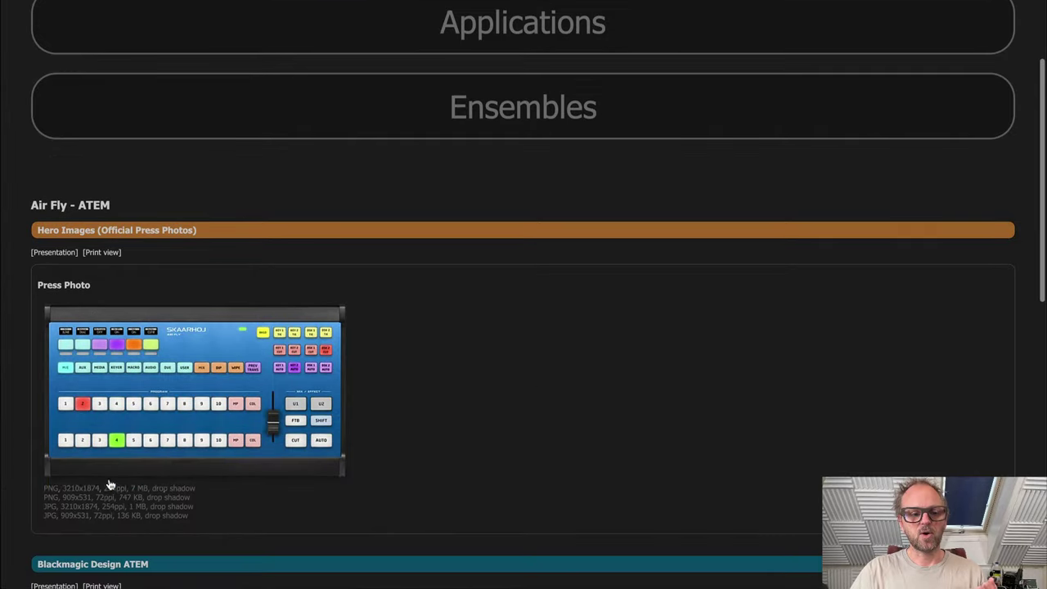
left_click(92, 506)
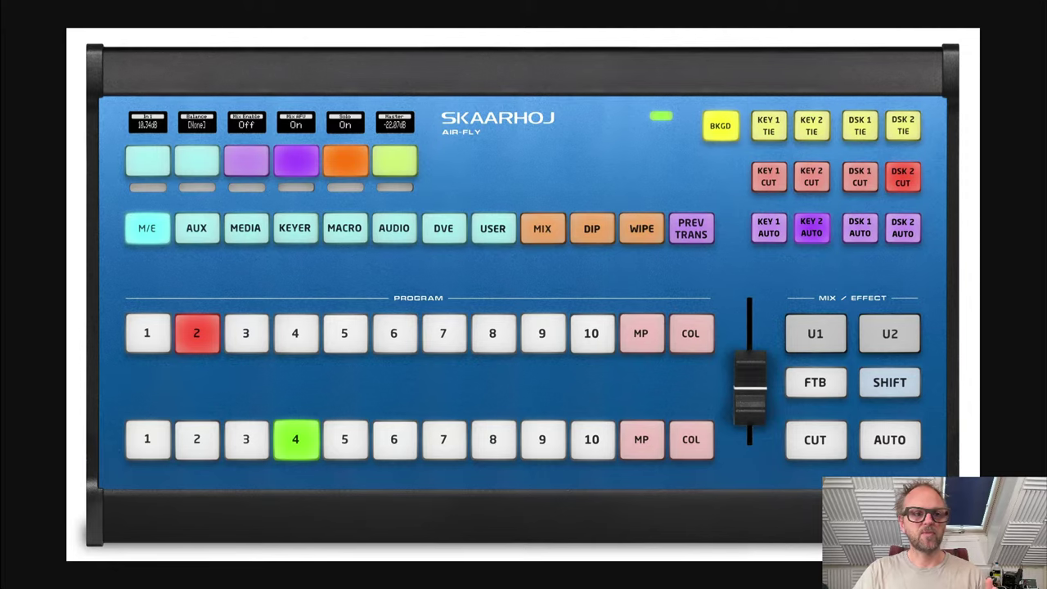
key("Escape")
Step: Go back to the catalogue and view the Air Fly Pro press photo full size
key("alt+Left")
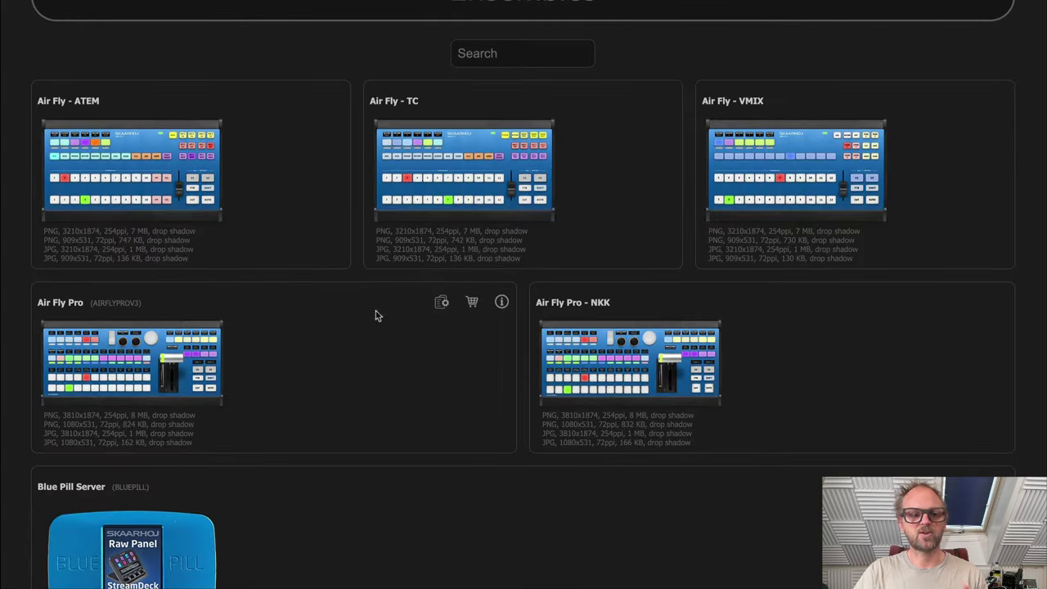
left_click(75, 363)
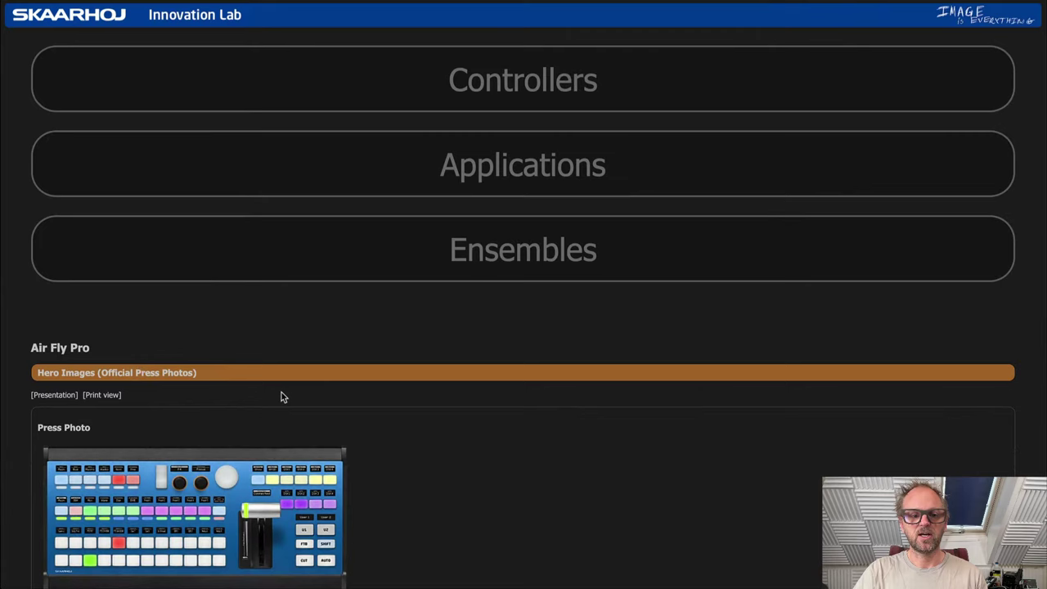
left_click(200, 515)
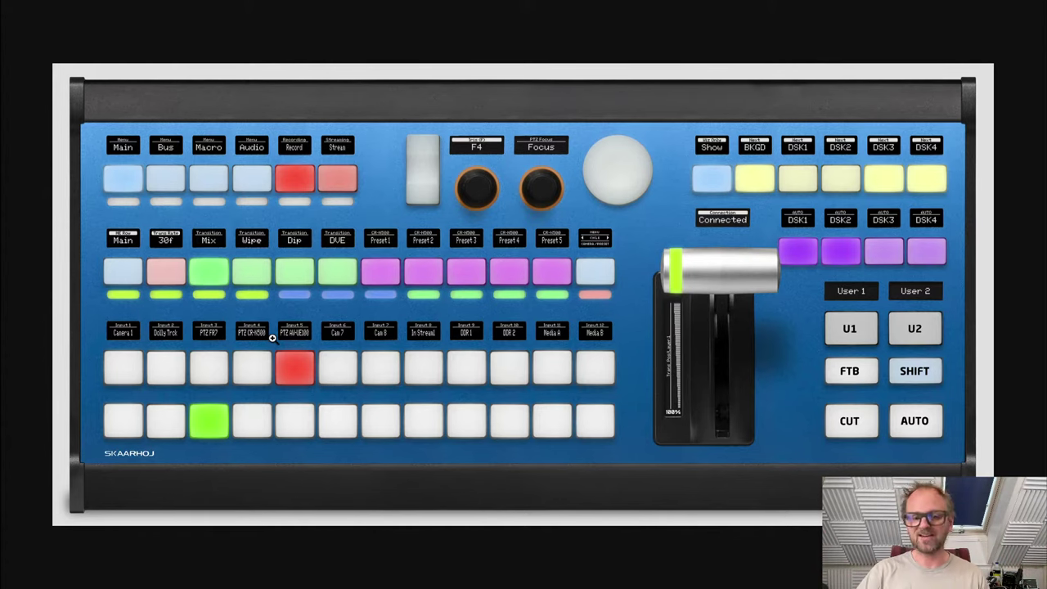
key("Escape")
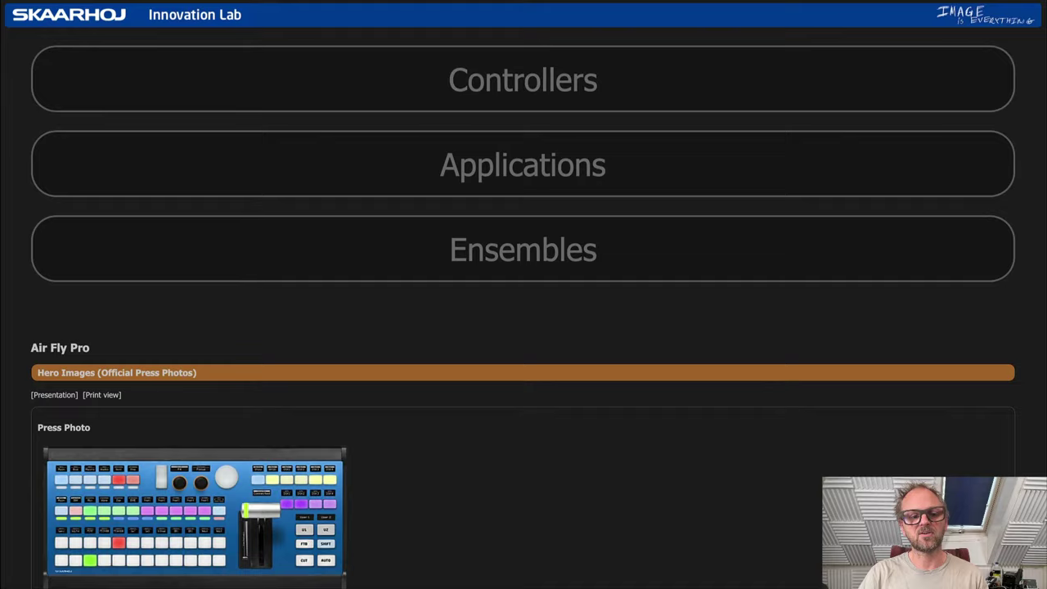
Step: Find T-Block Left in the catalogue and view its press photo full size
key("alt+Left")
scroll(451, 450, "down", 15)
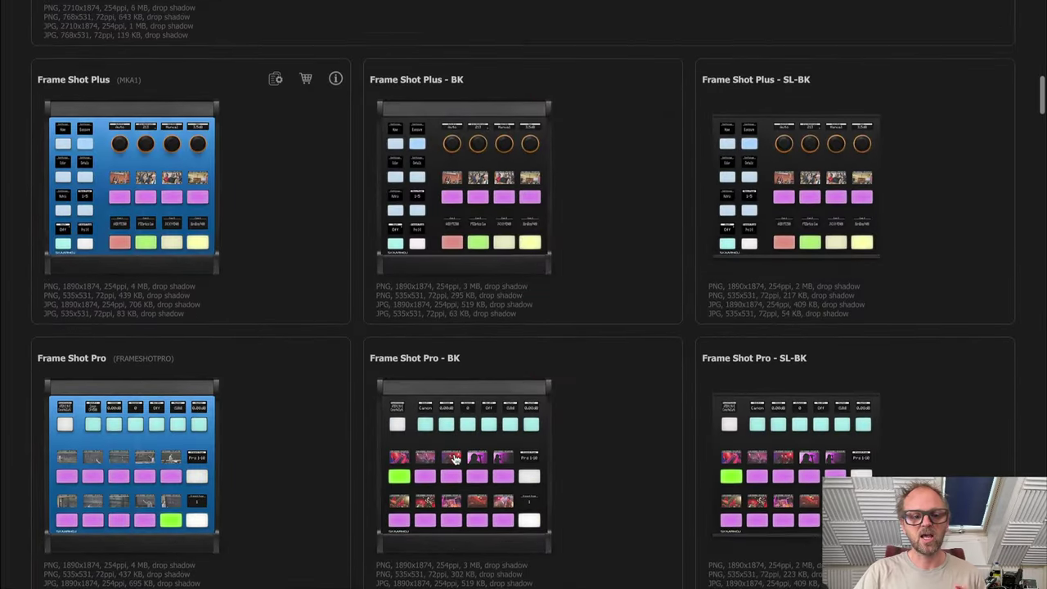
scroll(455, 462, "down", 20)
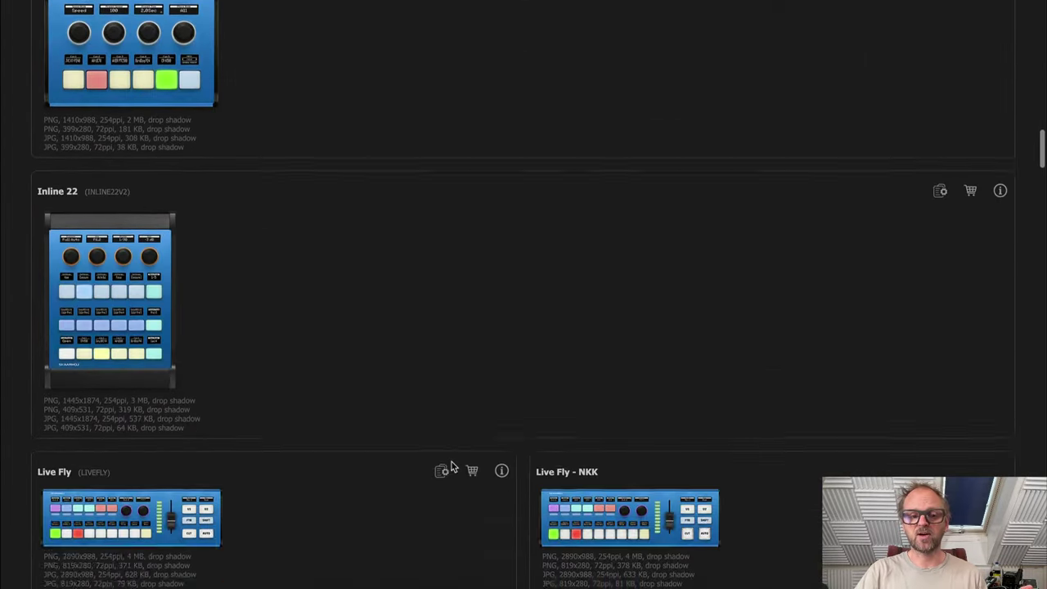
scroll(452, 463, "down", 20)
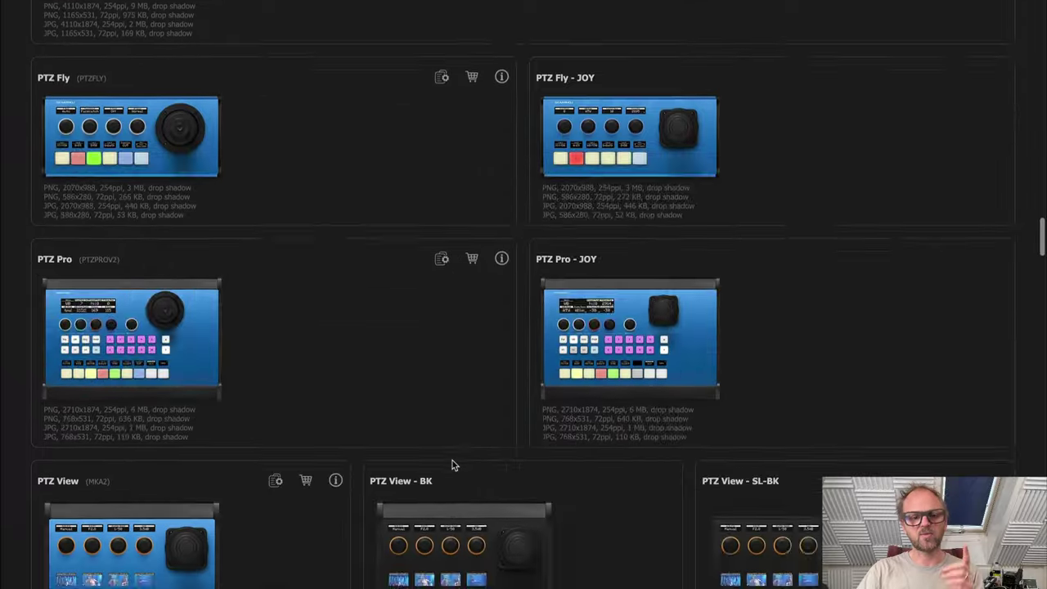
scroll(456, 463, "down", 20)
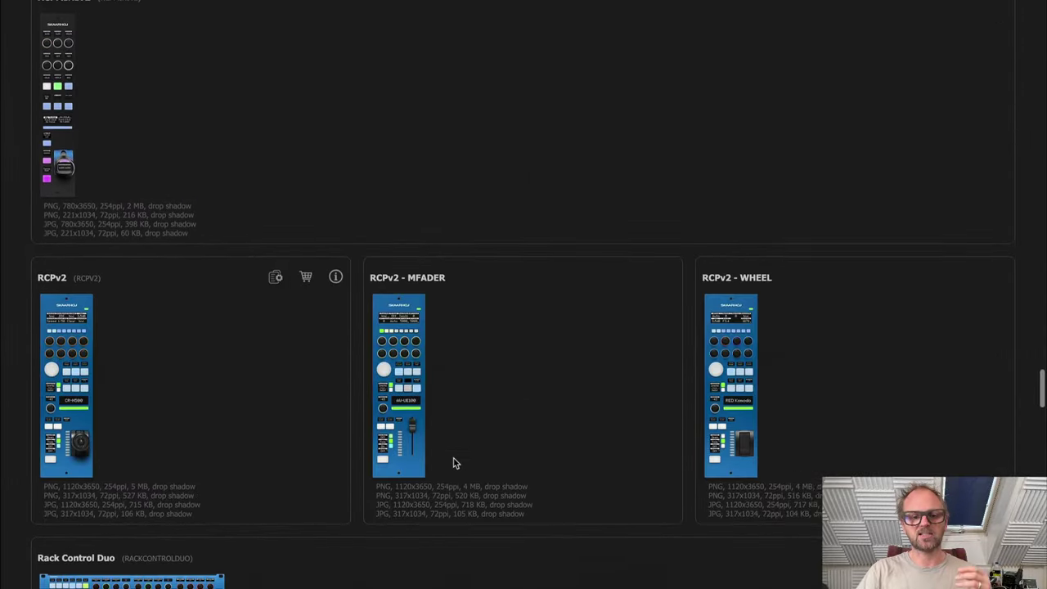
scroll(454, 463, "down", 20)
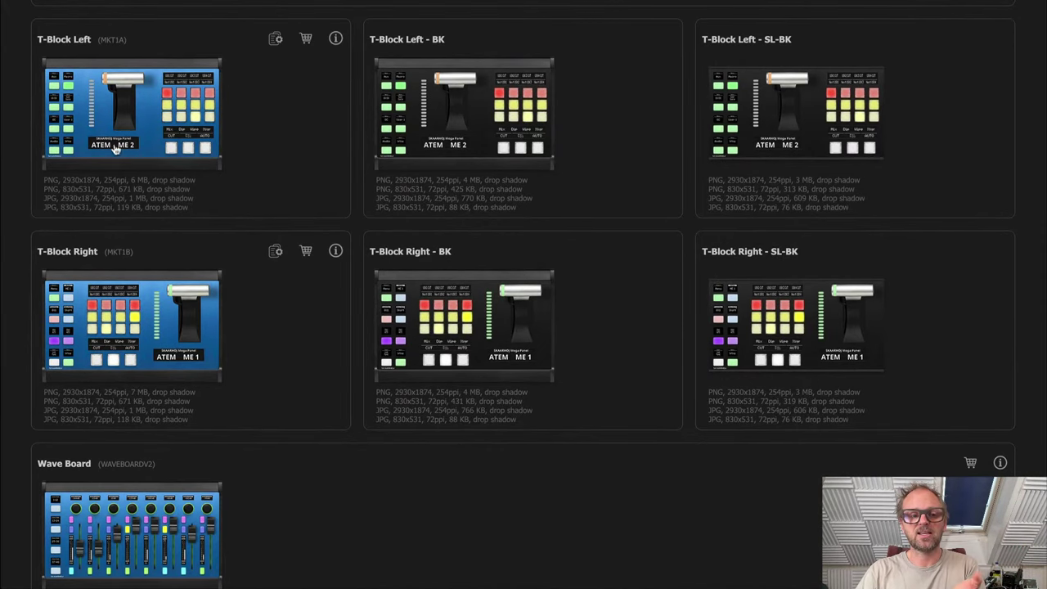
left_click(96, 108)
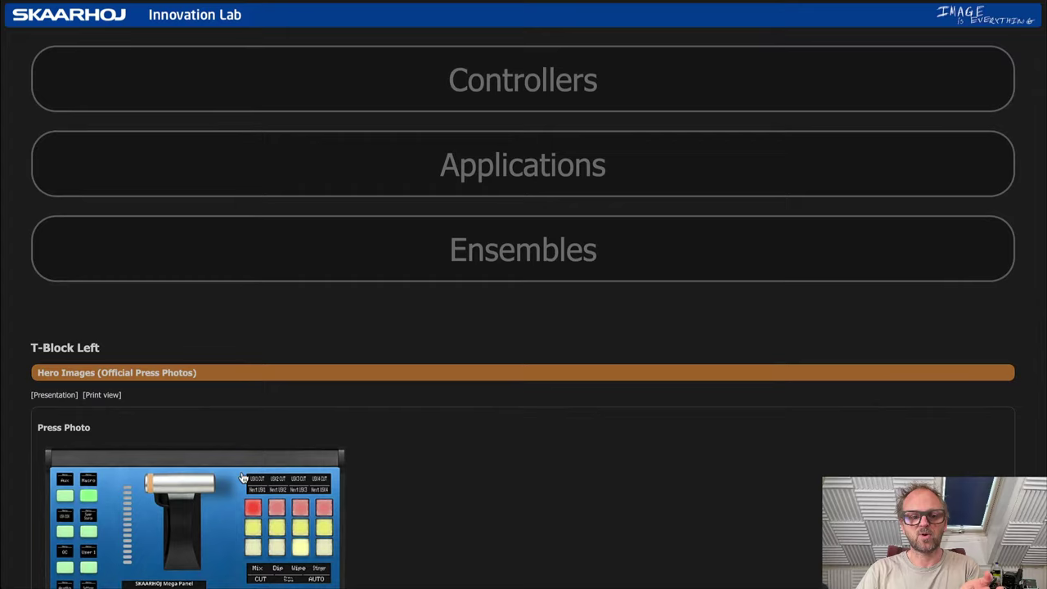
left_click(253, 503)
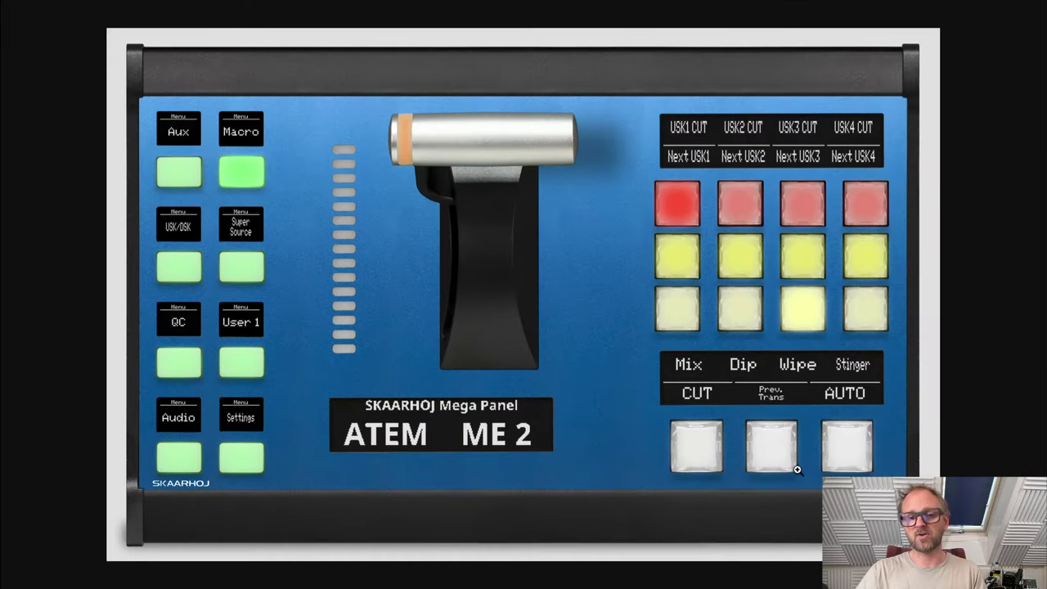
key("Escape")
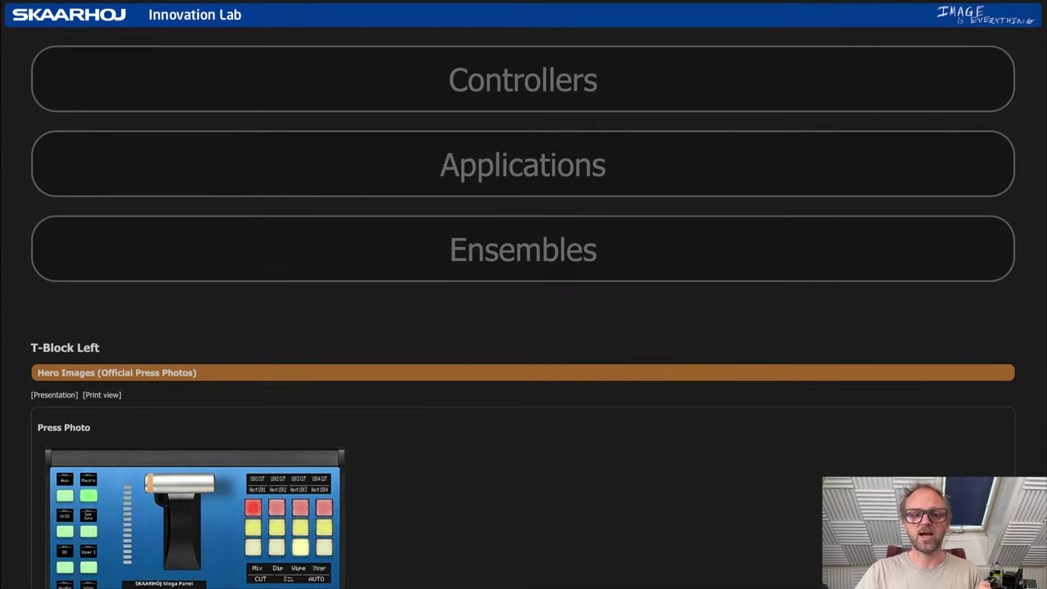
Step: Return to the product catalogue and scroll back toward the top
key("alt+Left")
scroll(312, 167, "down", 15)
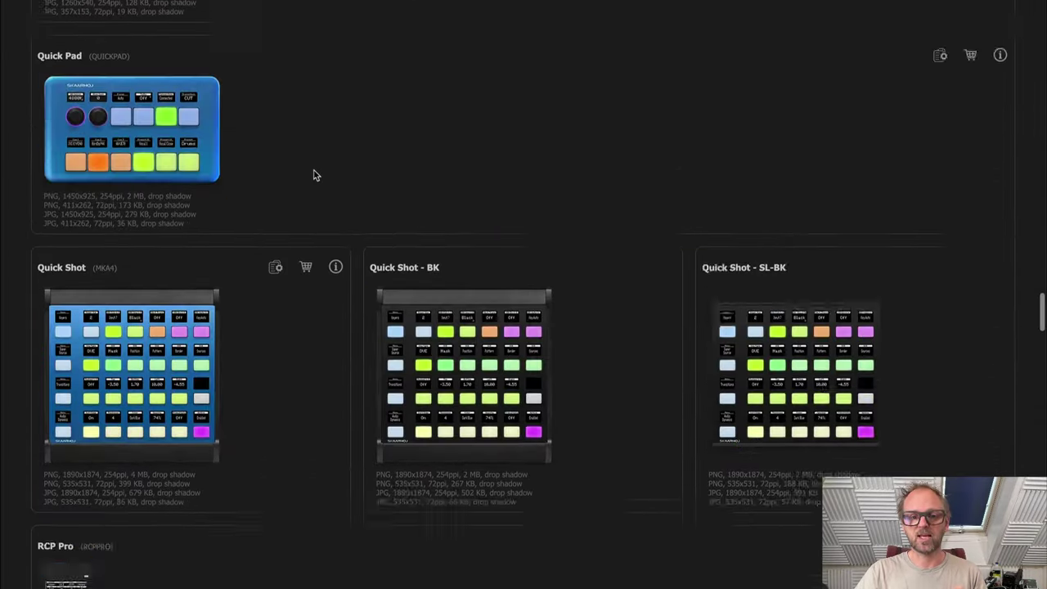
scroll(315, 173, "up", 5)
scroll(316, 173, "up", 20)
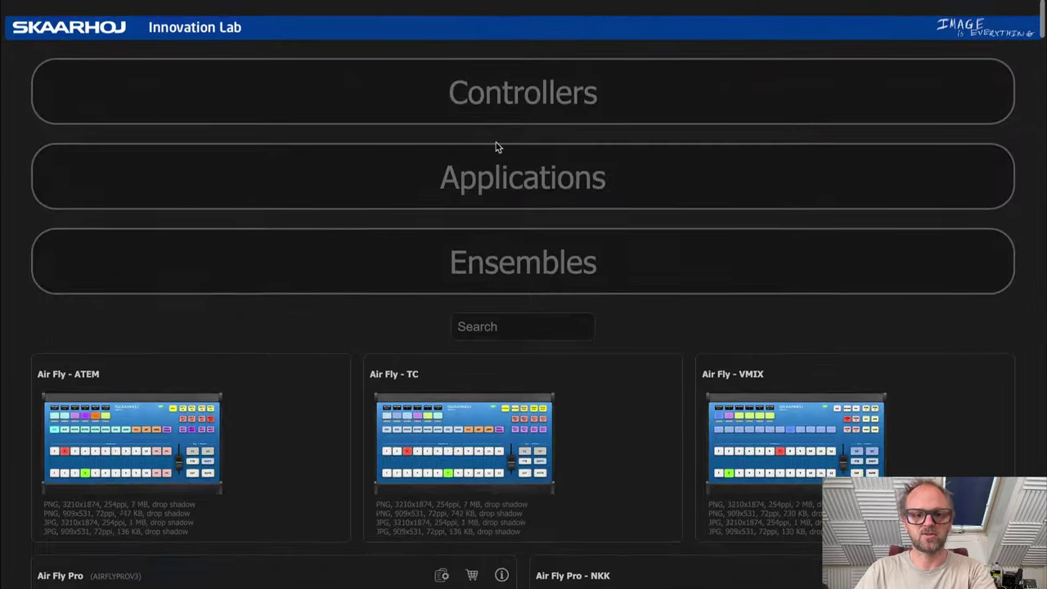
Step: Search the catalogue for 'mk48' and view the Master Key 48 press photo
left_click(486, 328)
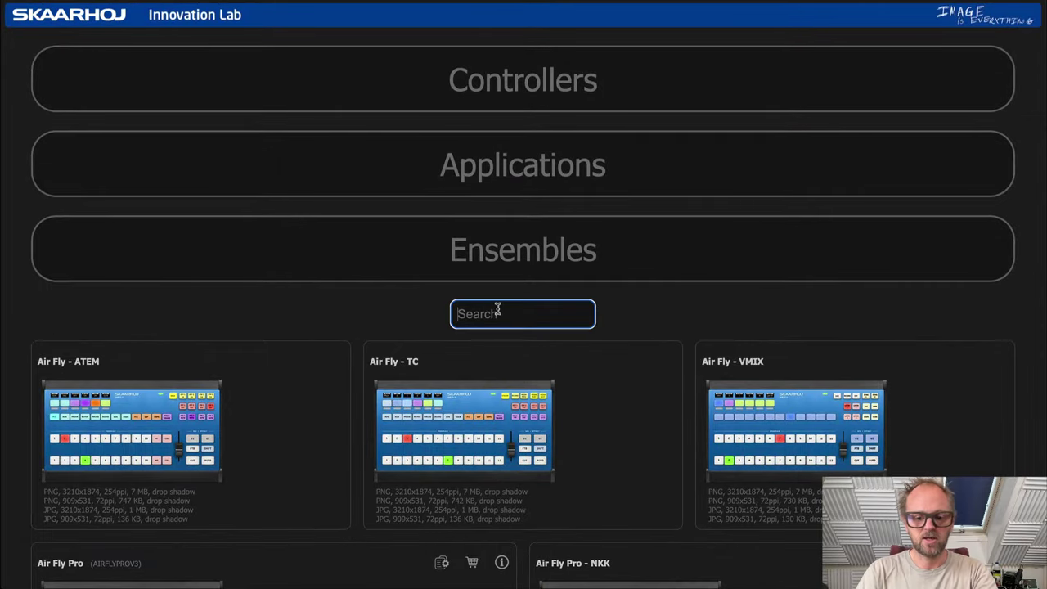
type("mk48")
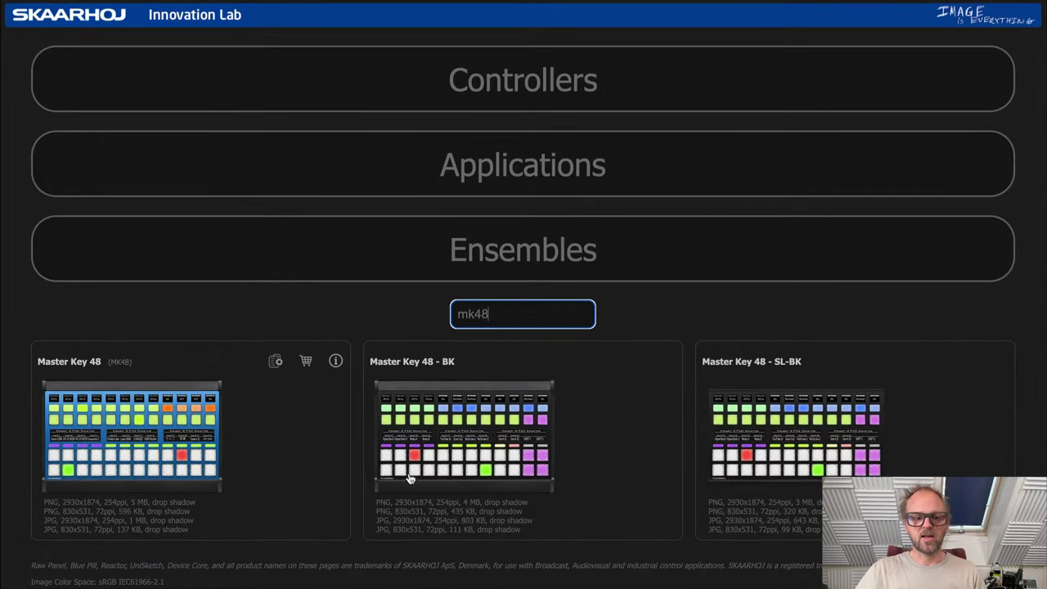
left_click(155, 462)
left_click(196, 483)
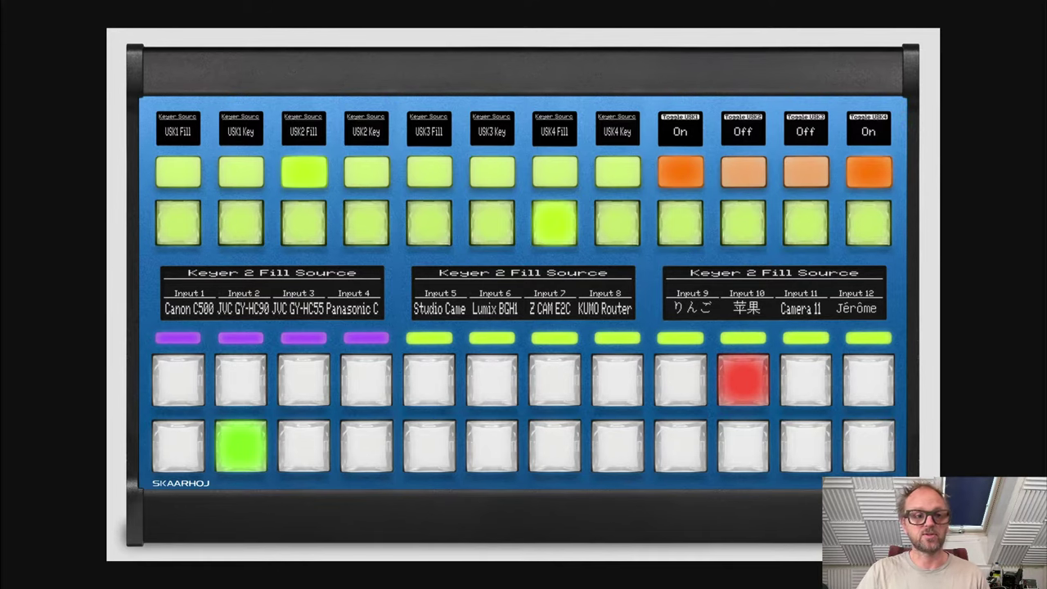
key("alt+Left")
key("alt+Left")
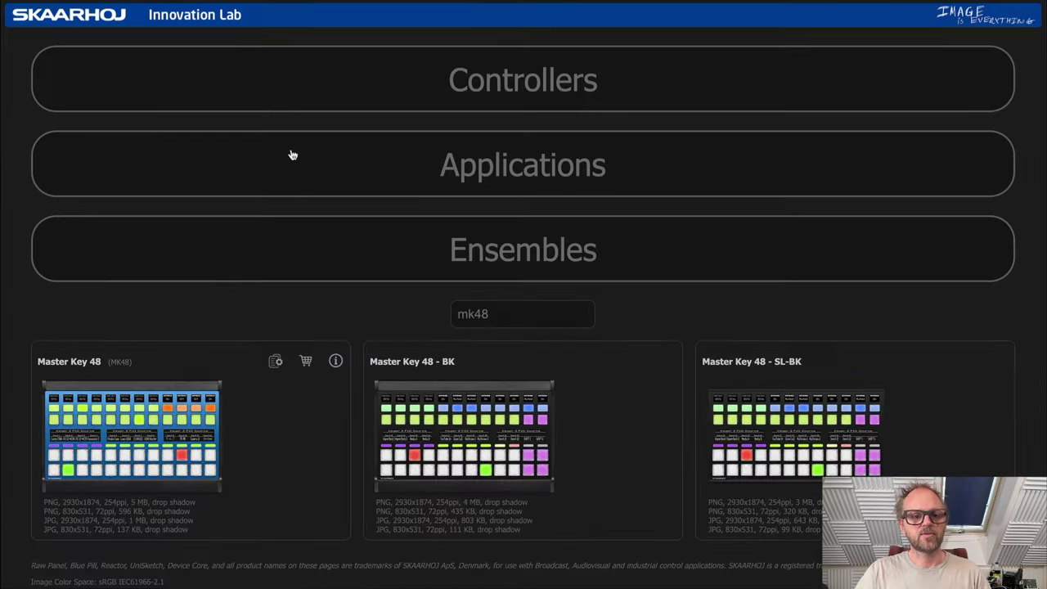
Step: Change the search to 'mas' to list Master Key panels, then switch to Reactor
double_click(535, 315)
type("master")
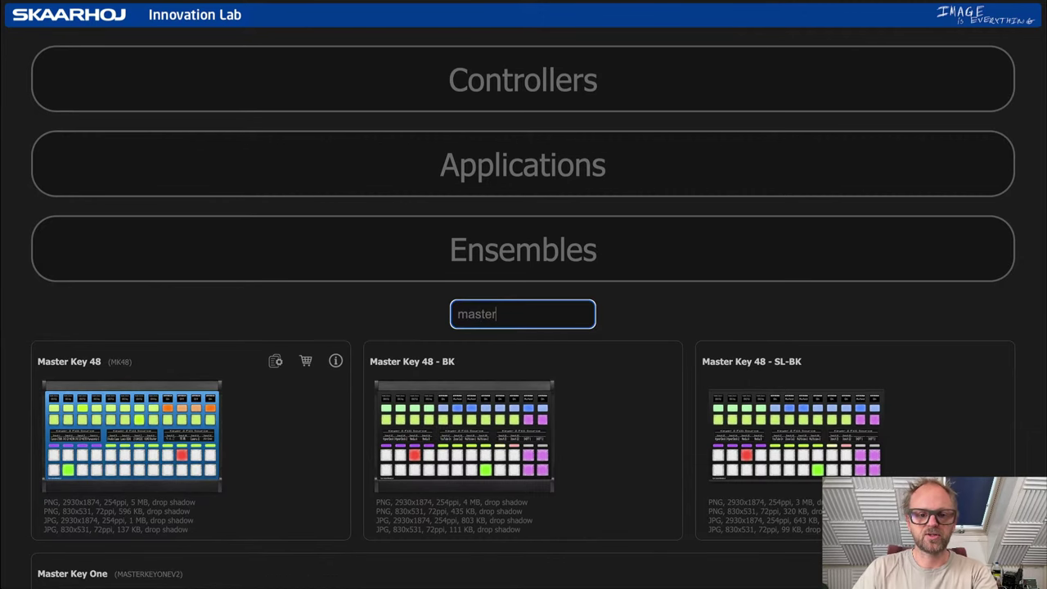
scroll(573, 426, "down", 3)
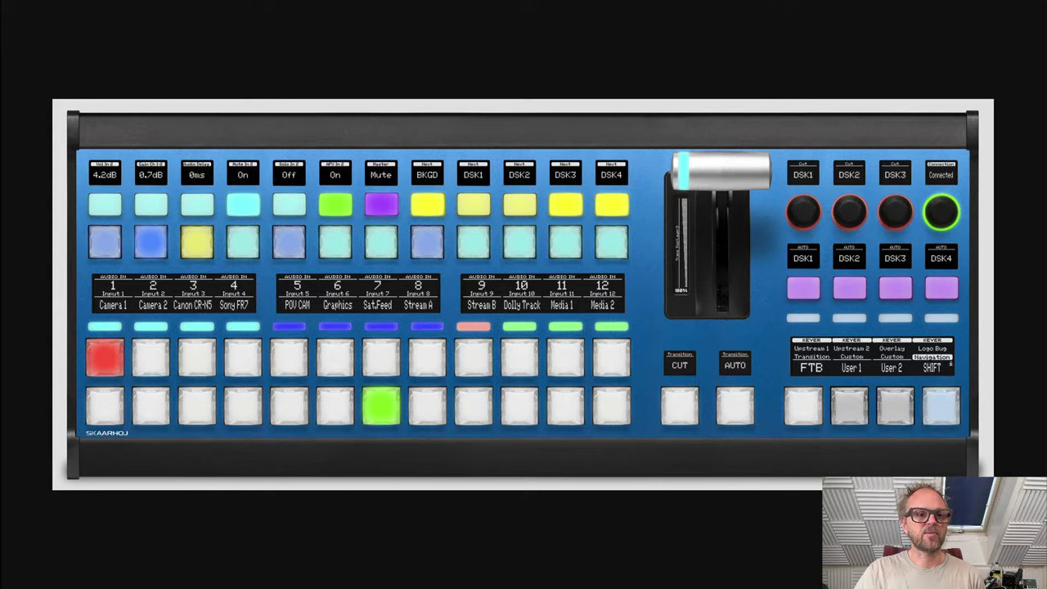
left_click(147, 0)
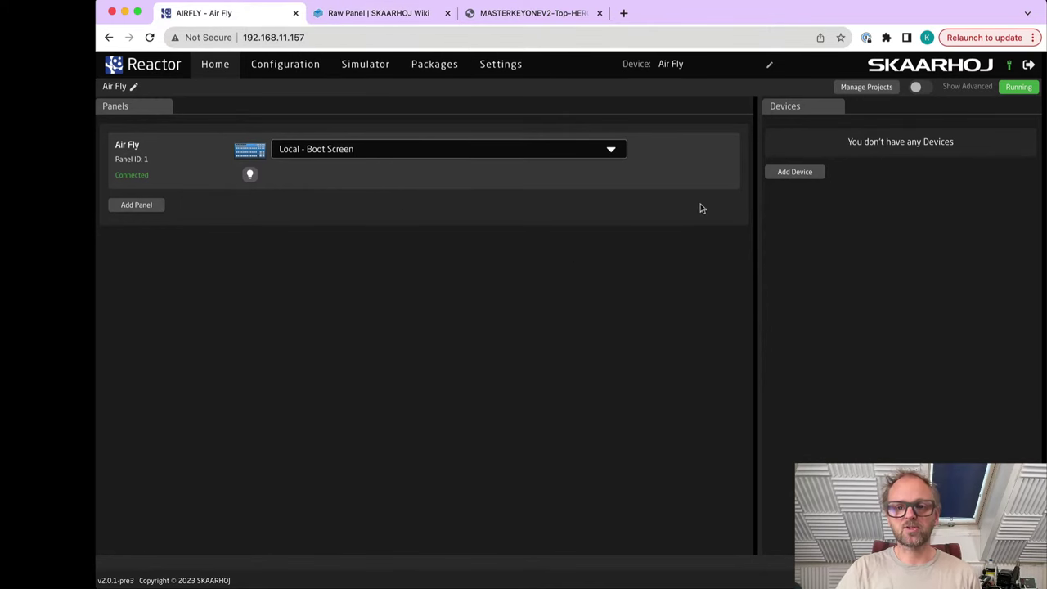
Step: Assign the AirFly - ATEM - Small configuration to the Air Fly panel and begin adding a device
left_click(549, 150)
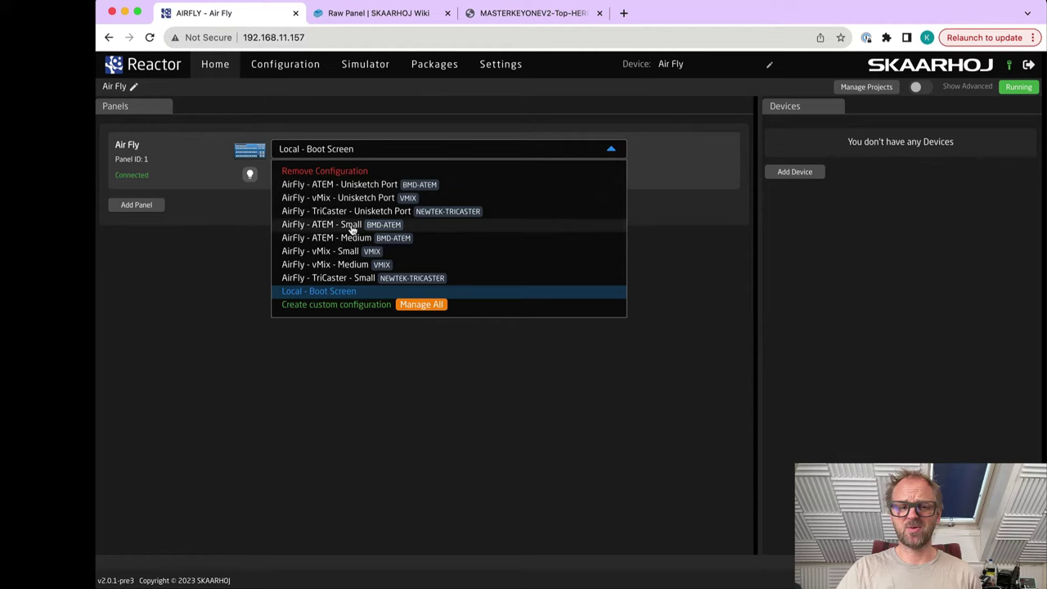
left_click(338, 226)
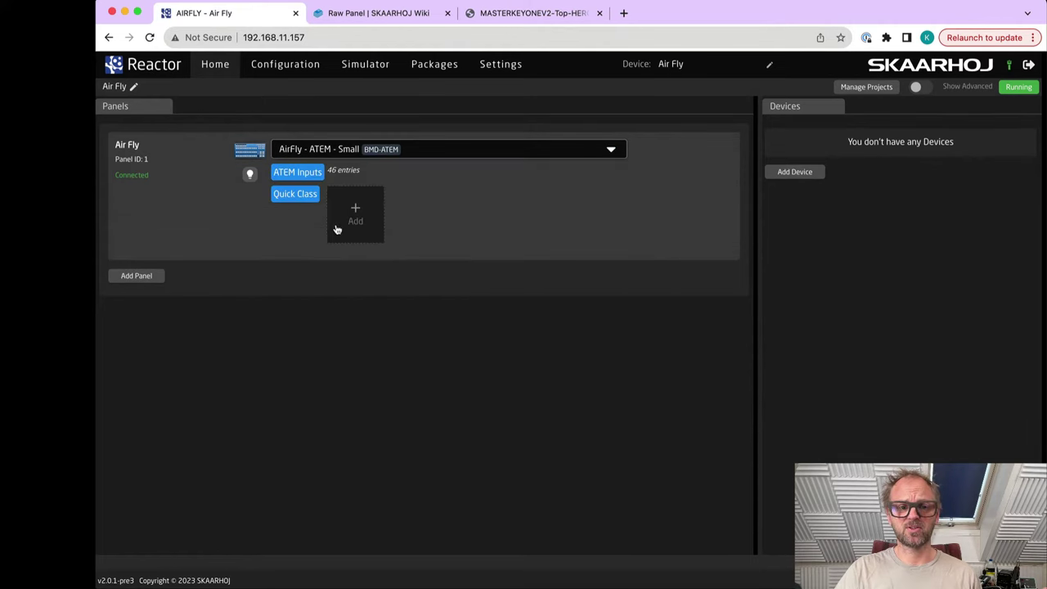
left_click(801, 171)
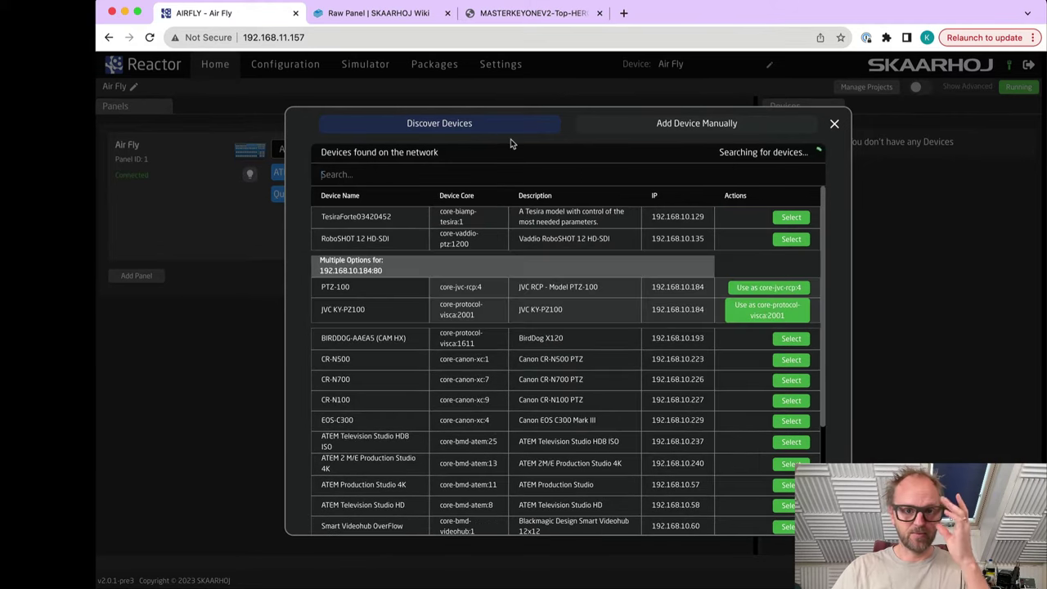
Step: Filter the discovered devices by 'atem' to find the network ATEM switchers
left_click(477, 179)
type("atem")
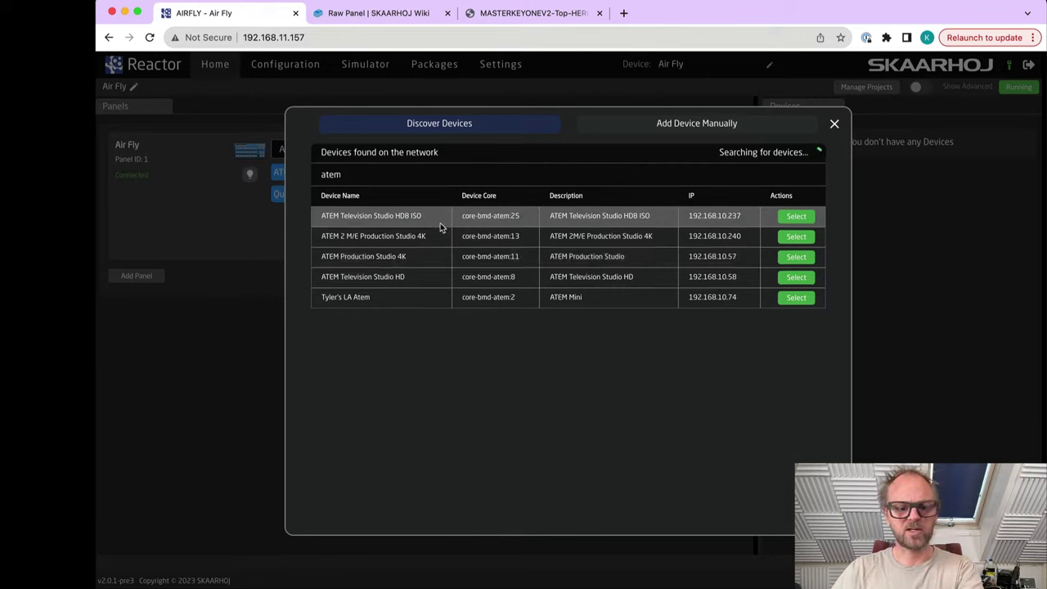
key("super+Tab")
key("super+Tab")
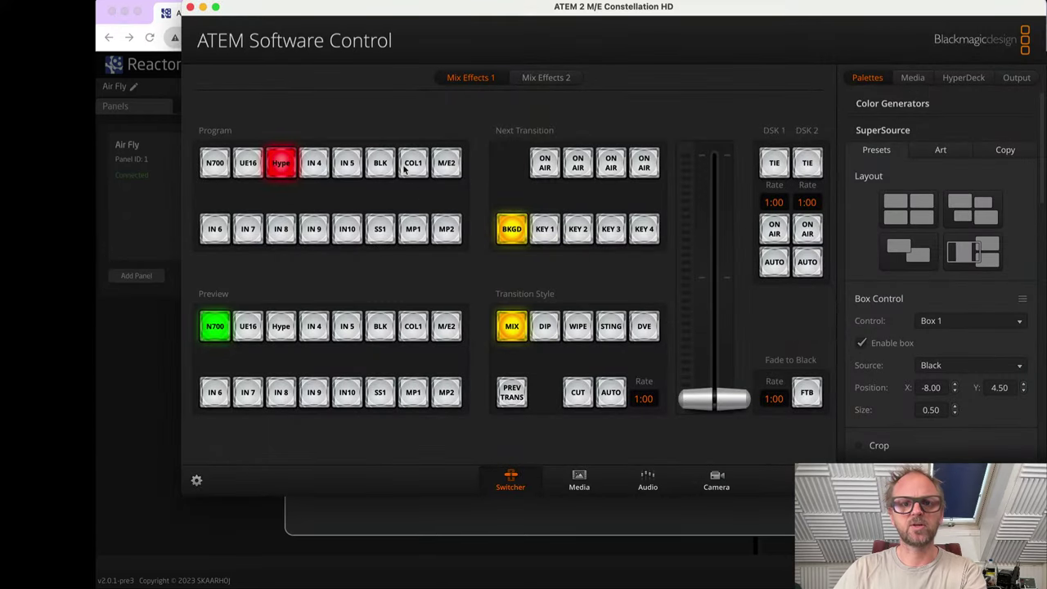
key("super+Tab")
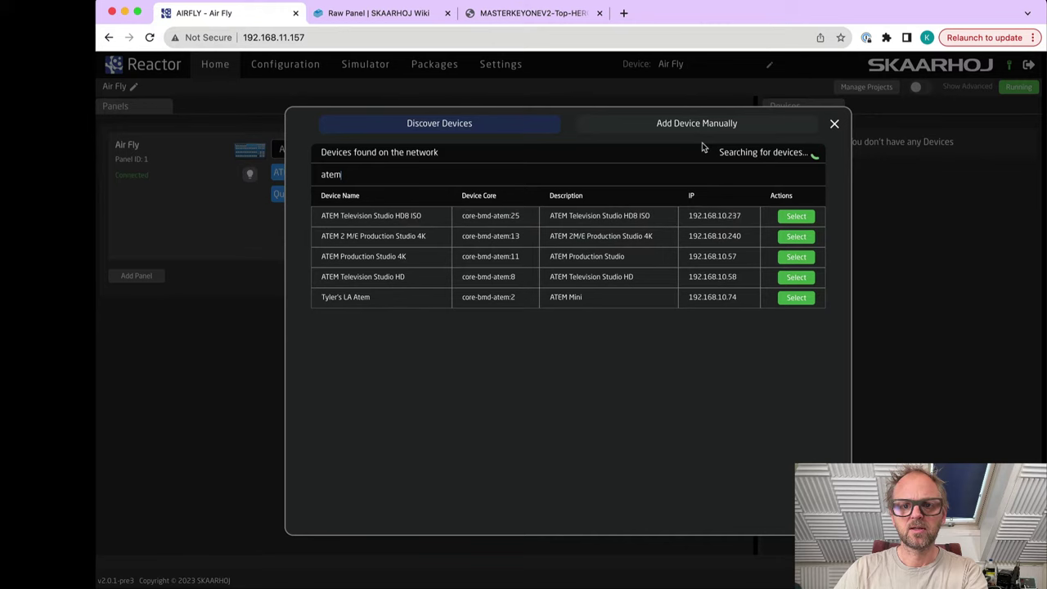
left_click(833, 125)
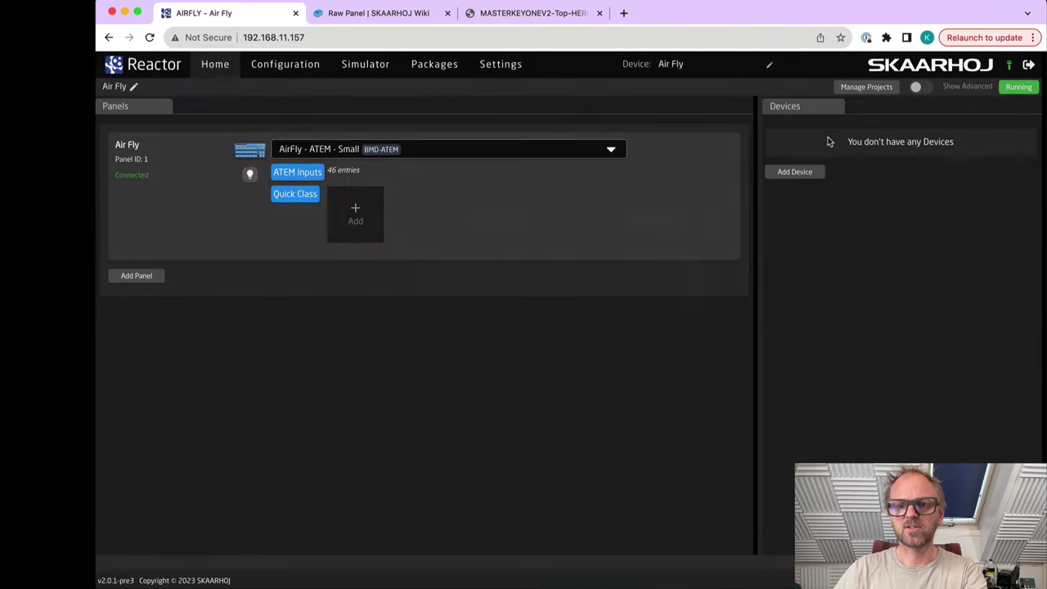
left_click(799, 174)
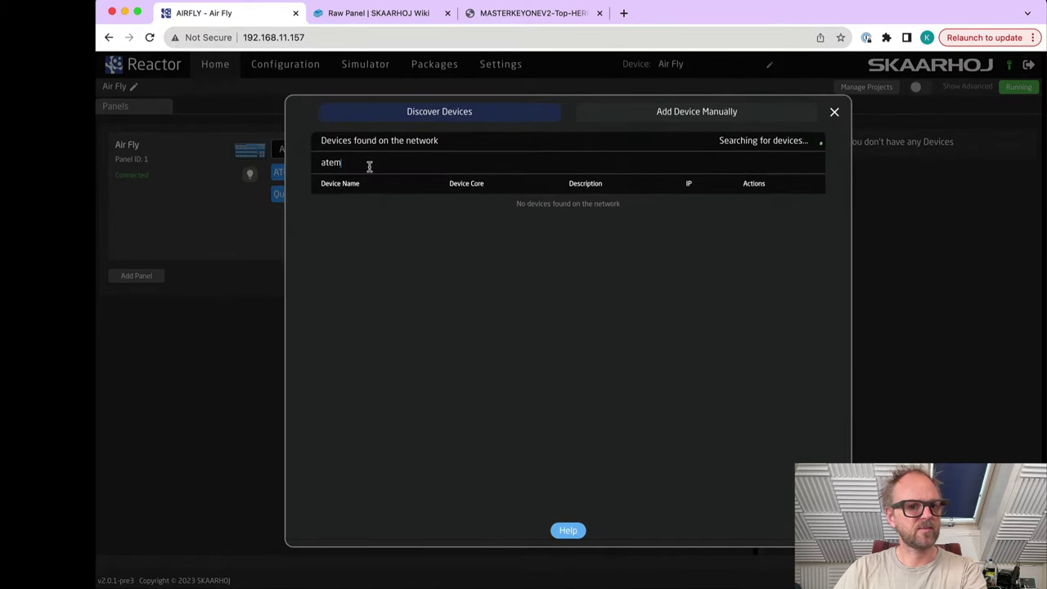
key("BackSpace")
type("tem")
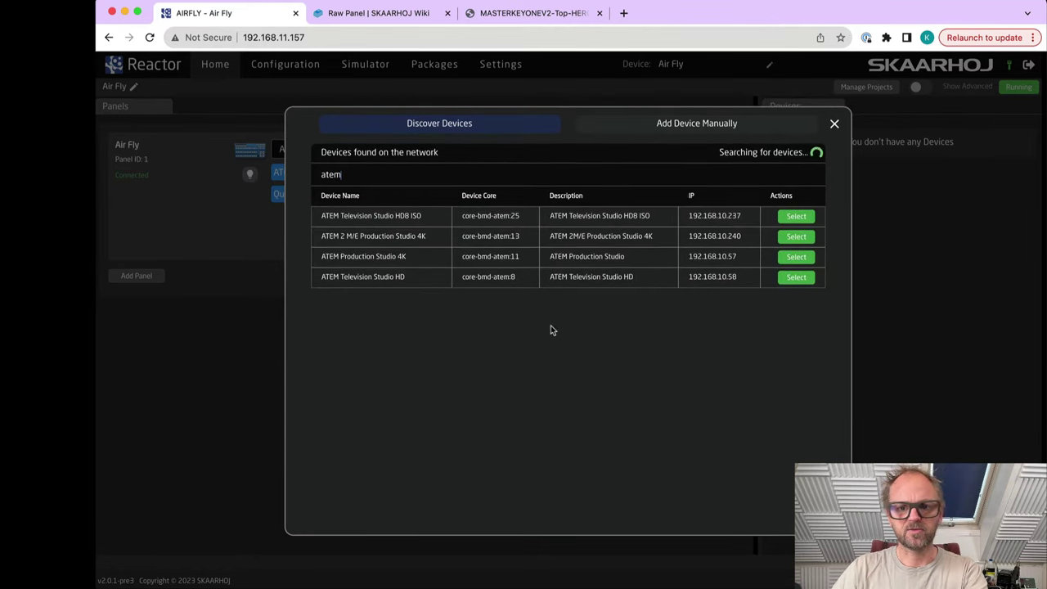
Step: Add the HD8 ISO entry as an ATEM 2M/E Constellation HD device and save it
left_click(796, 217)
left_click(764, 280)
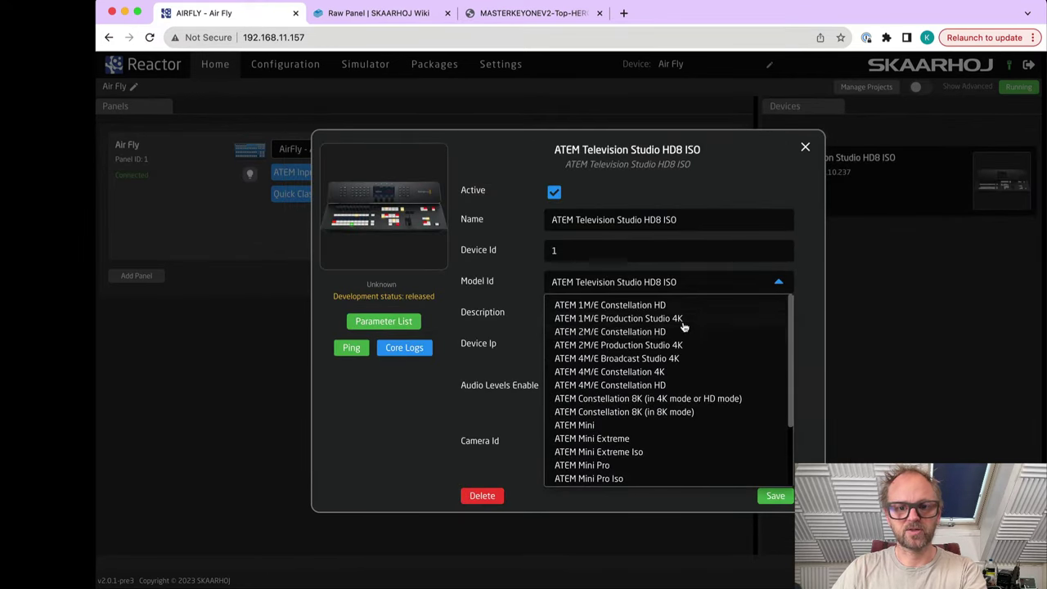
left_click(646, 332)
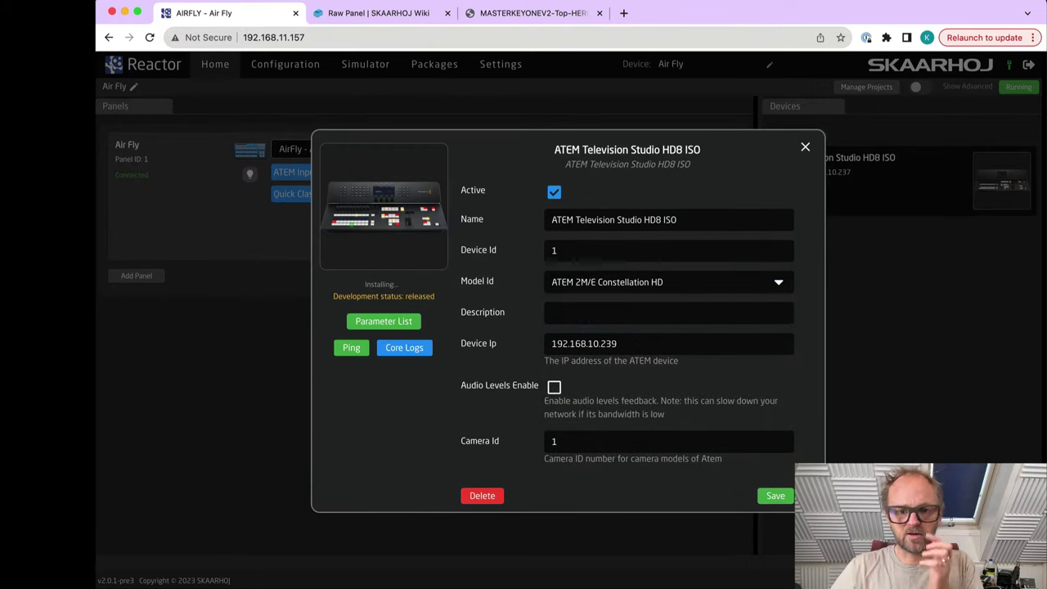
left_click(774, 497)
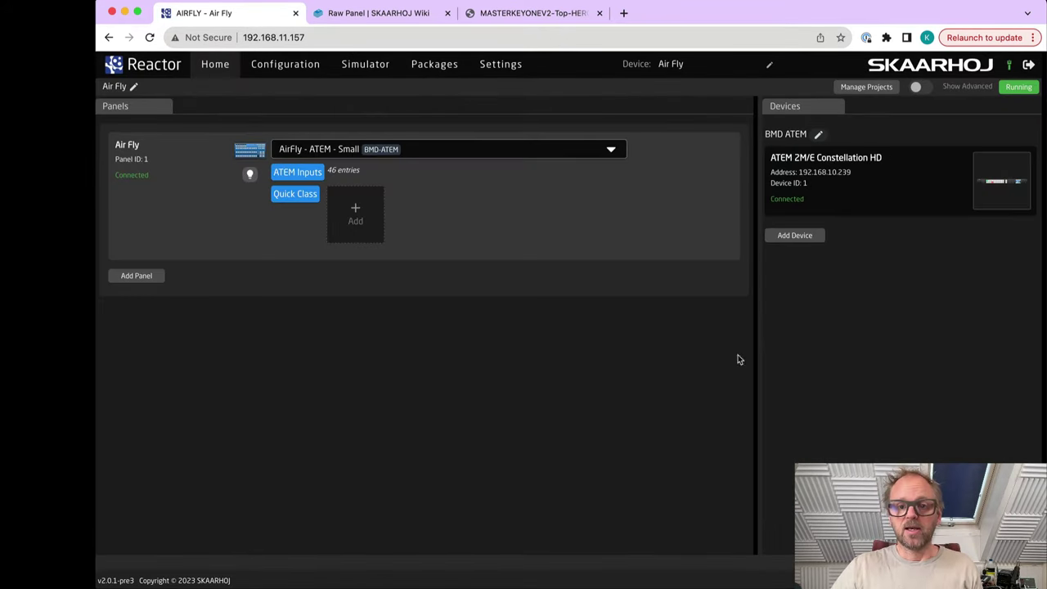
Step: In the Simulator, preview the second then fourth source, and narrow the browser beside ATEM Software Control
left_click(378, 67)
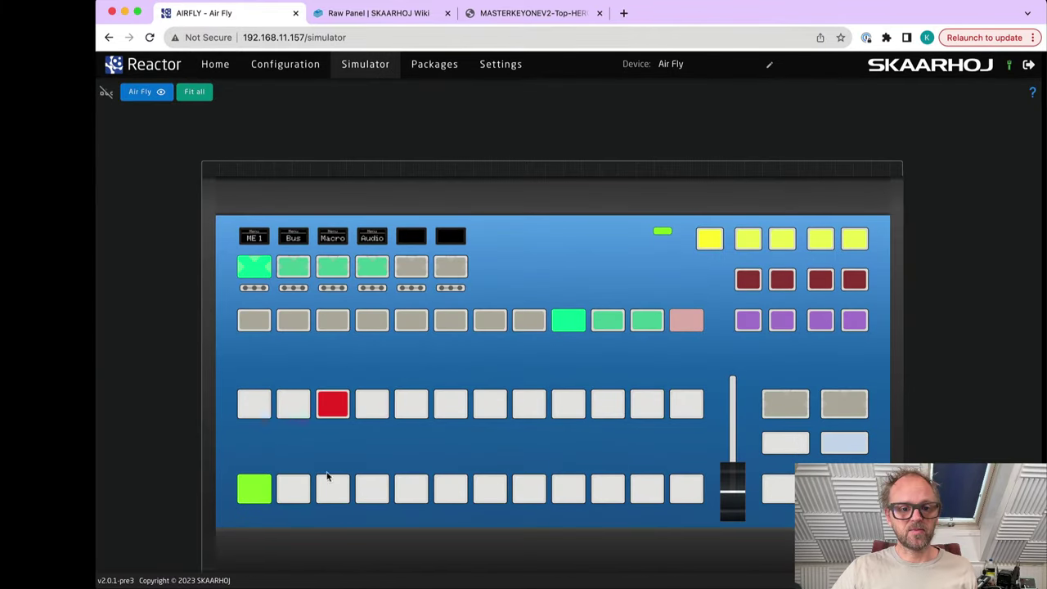
left_click(300, 493)
left_click(372, 491)
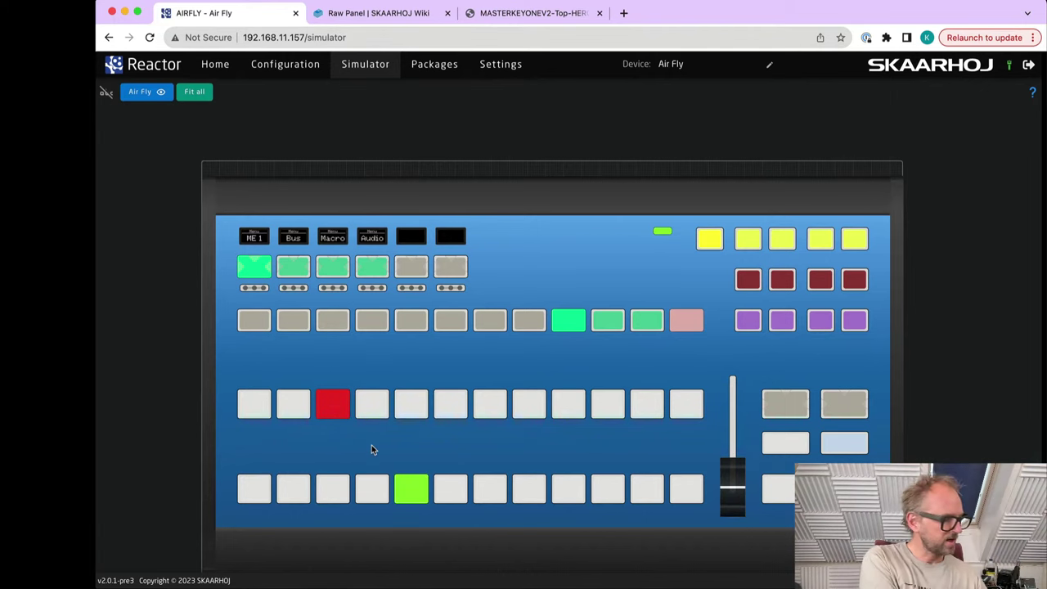
left_click_drag(1046, 245, 519, 246)
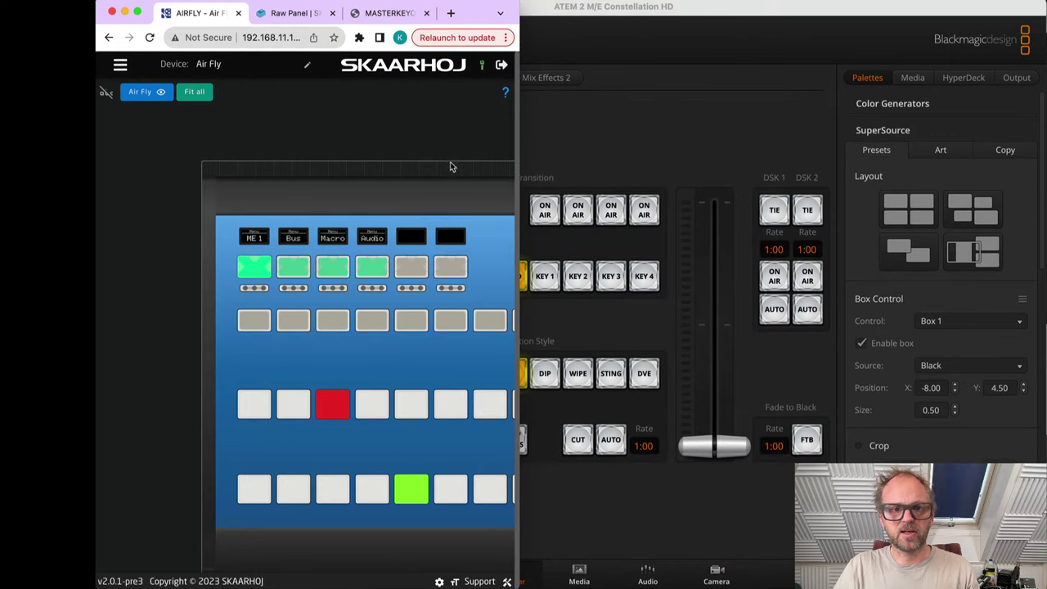
Step: From the simulated panel, put UE16, Hype, then IN 5 on program
left_click_drag(491, 318, 343, 302)
left_click(723, 45)
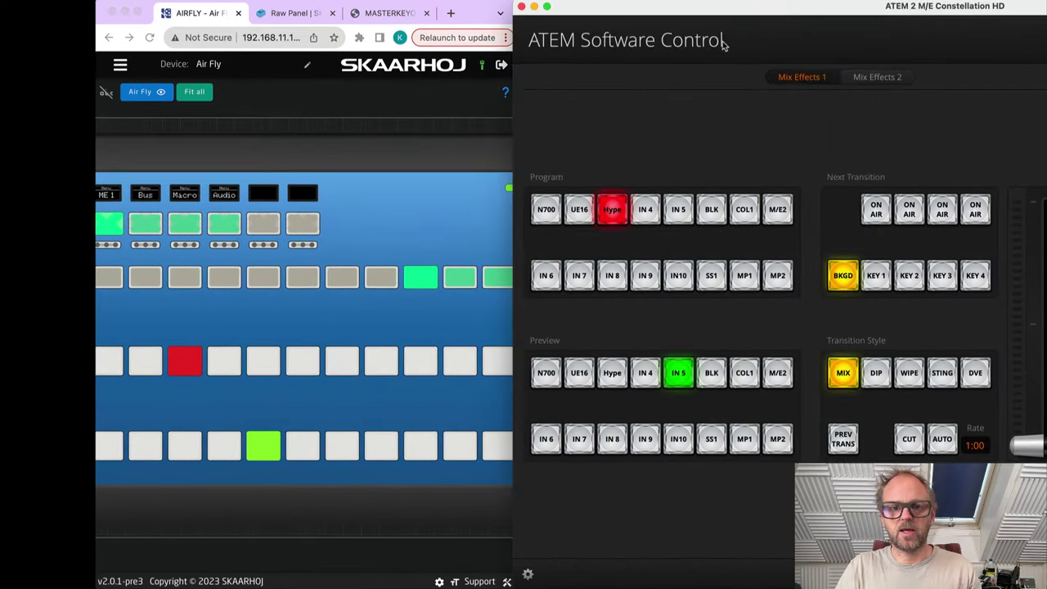
left_click(145, 377)
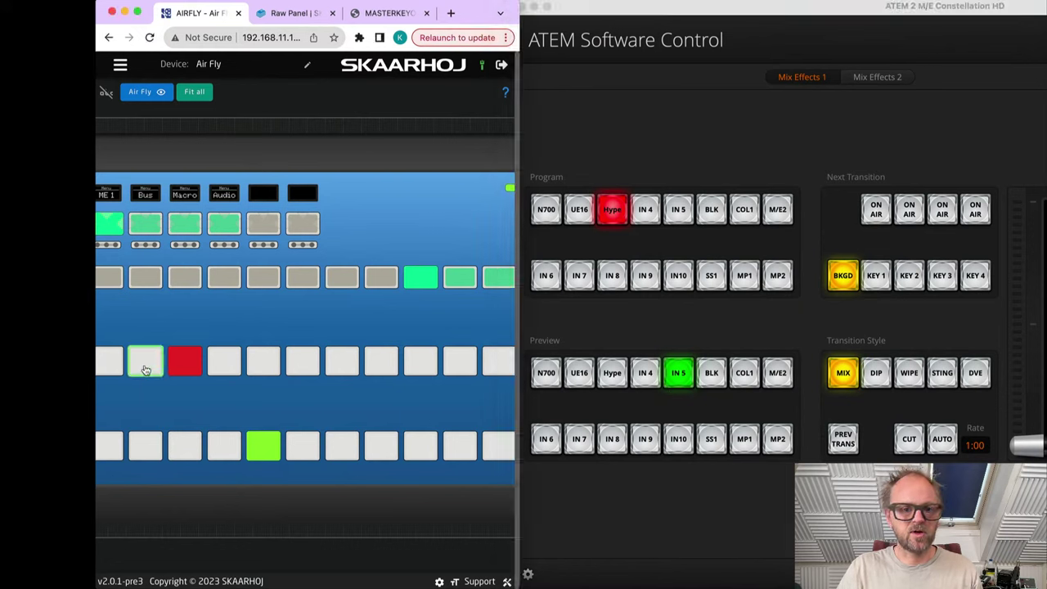
left_click(146, 366)
left_click(190, 360)
left_click(262, 361)
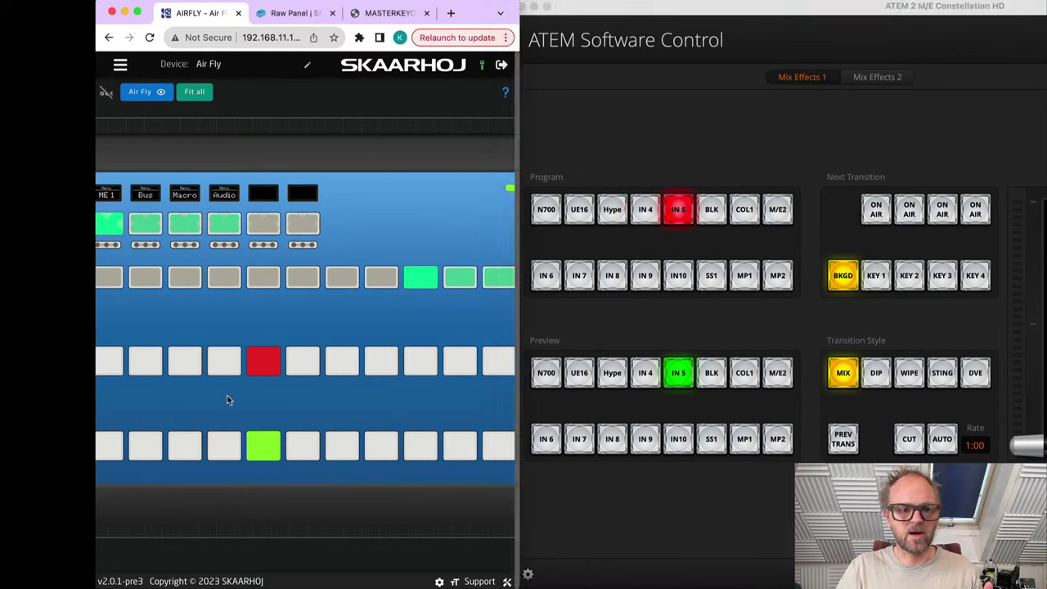
Step: Preview IN 4, Hype, then UE16, cut UE16 to program, and auto-transition to IN 5
left_click(222, 446)
left_click(192, 450)
left_click(145, 450)
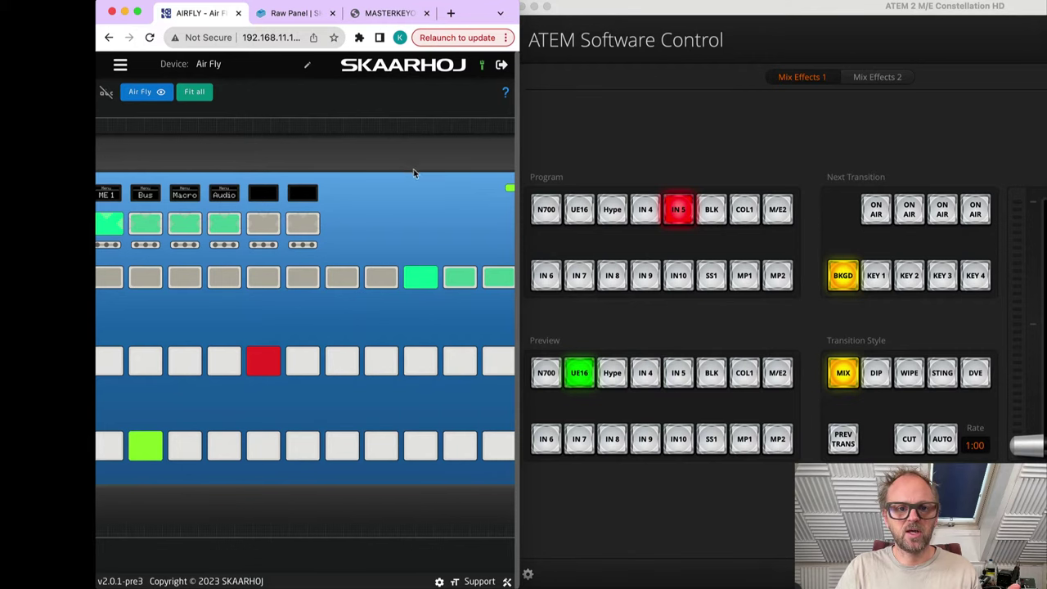
scroll(414, 169, "down", 3)
left_click(366, 316)
left_click(397, 319)
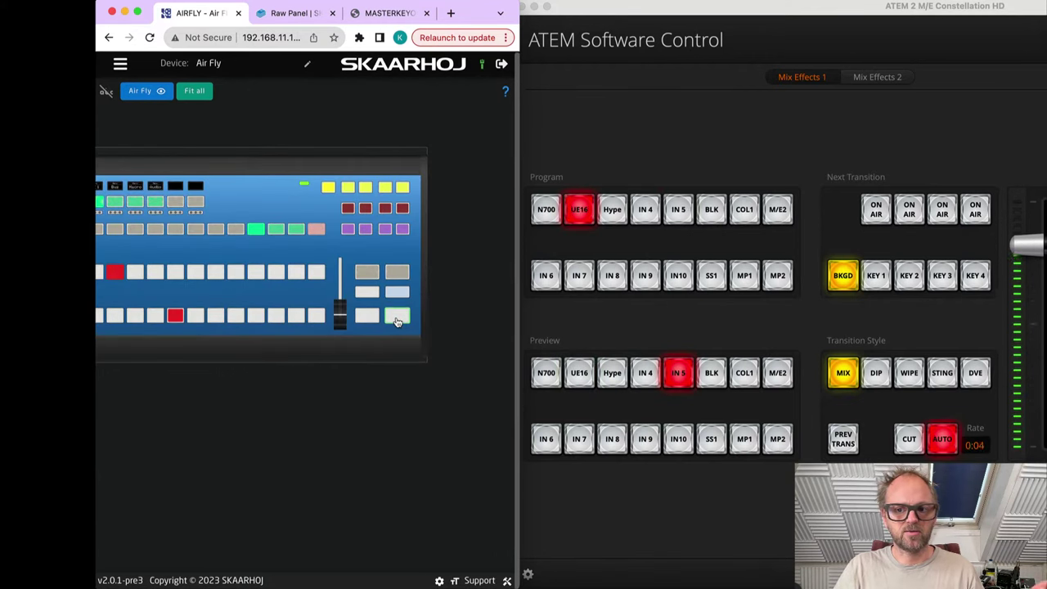
Step: Maximise the browser and return to Reactor's Home overview
scroll(262, 191, "up", 1)
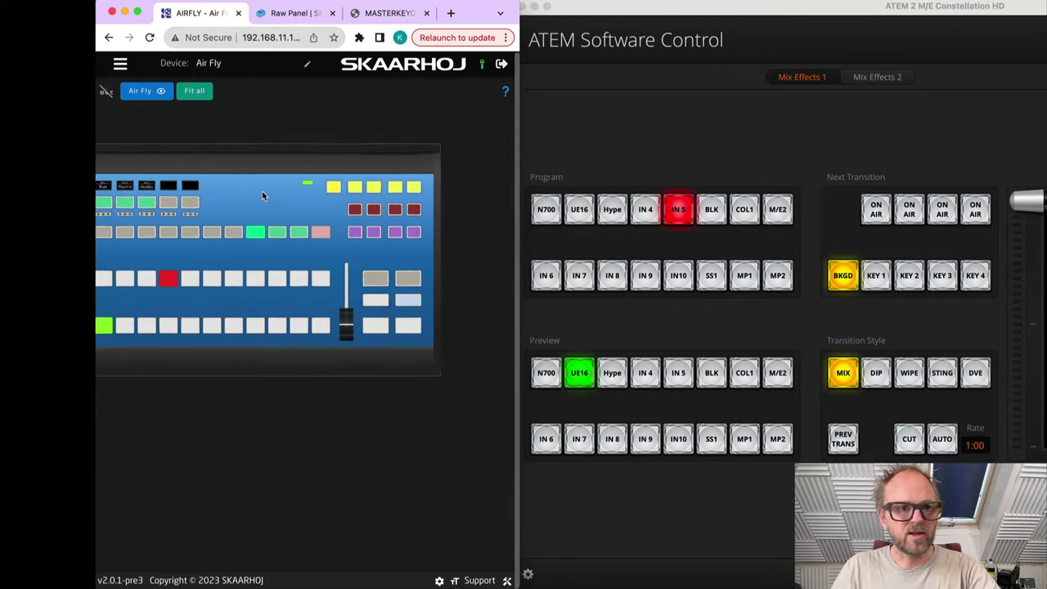
scroll(263, 195, "up", 1)
double_click(511, 7)
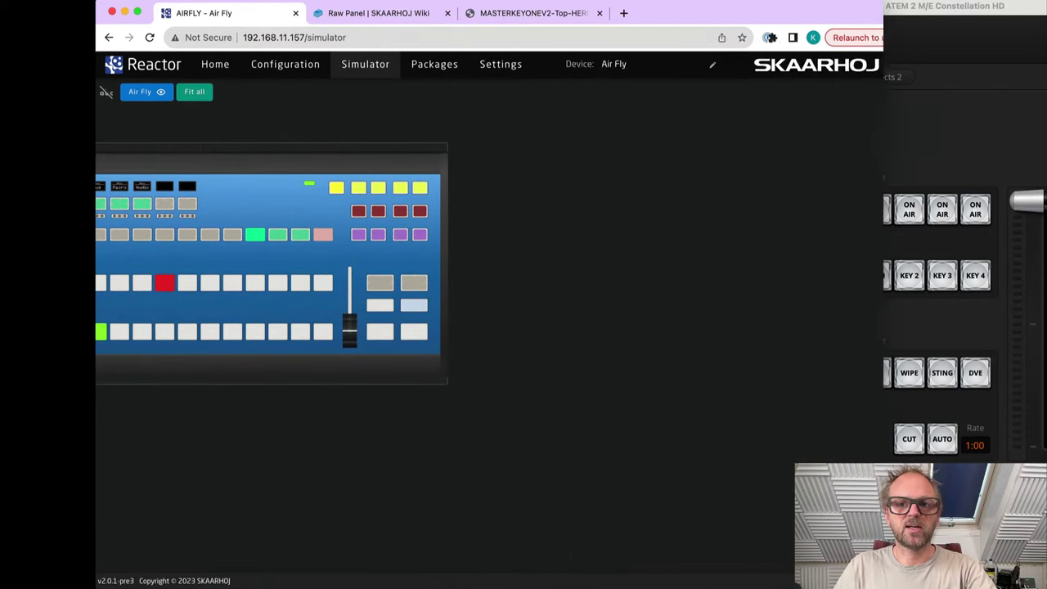
left_click(216, 68)
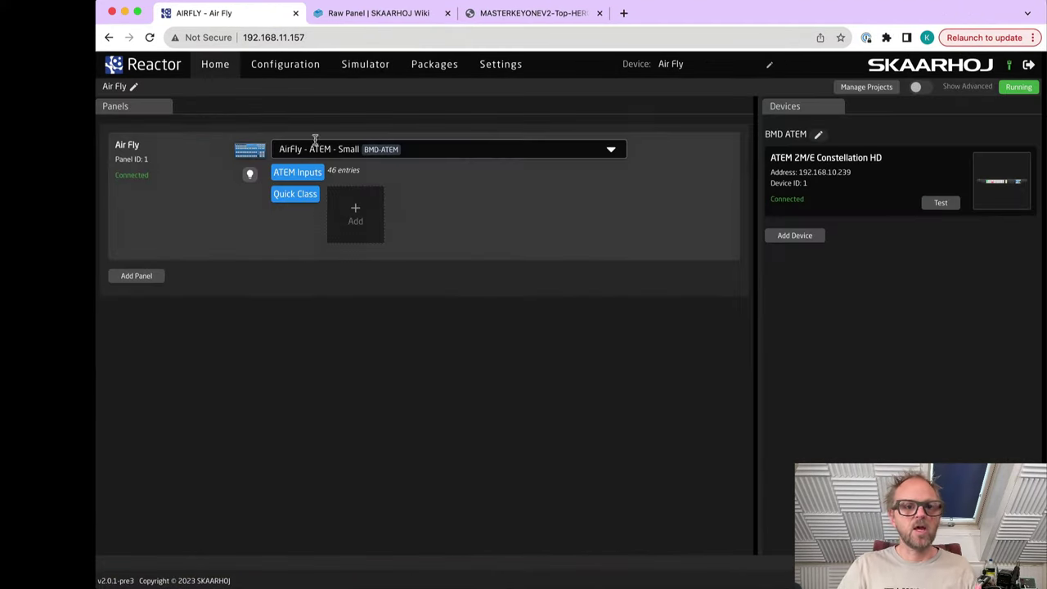
Step: Open Reactor's Packages page listing core-bmd-atem 1.0.1 and the other system packages
left_click(426, 67)
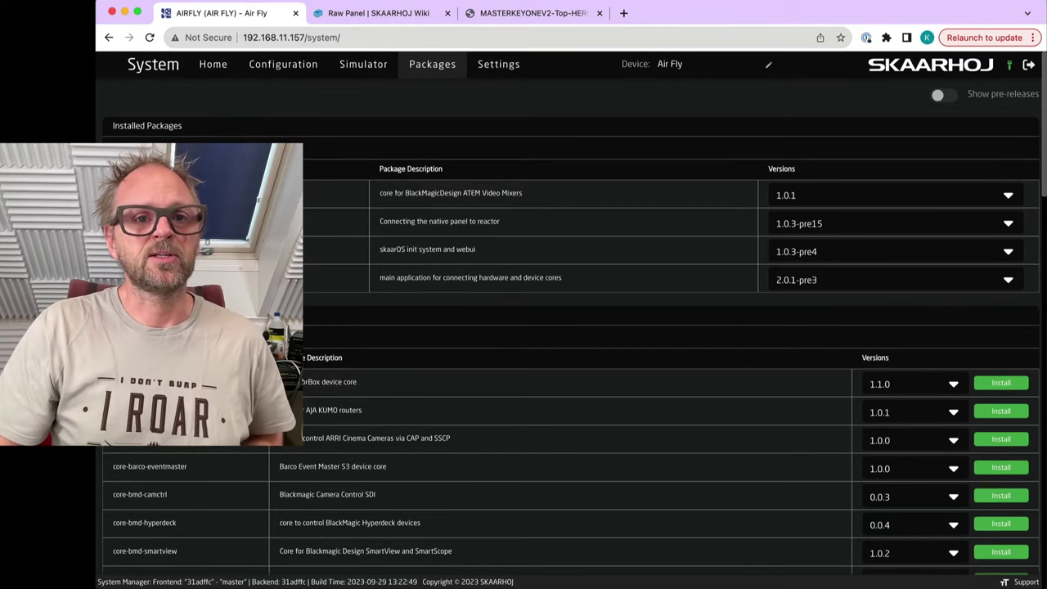
Step: Read through the X-keys on Raw Panel wiki article, then return to the Air Fly Packages tab
left_click(379, 13)
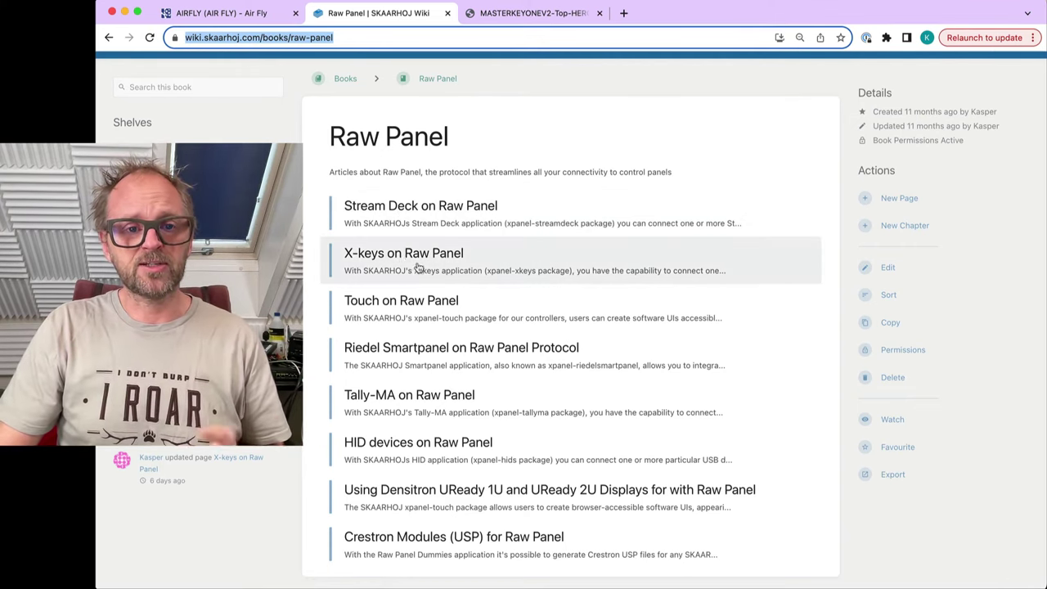
left_click(414, 257)
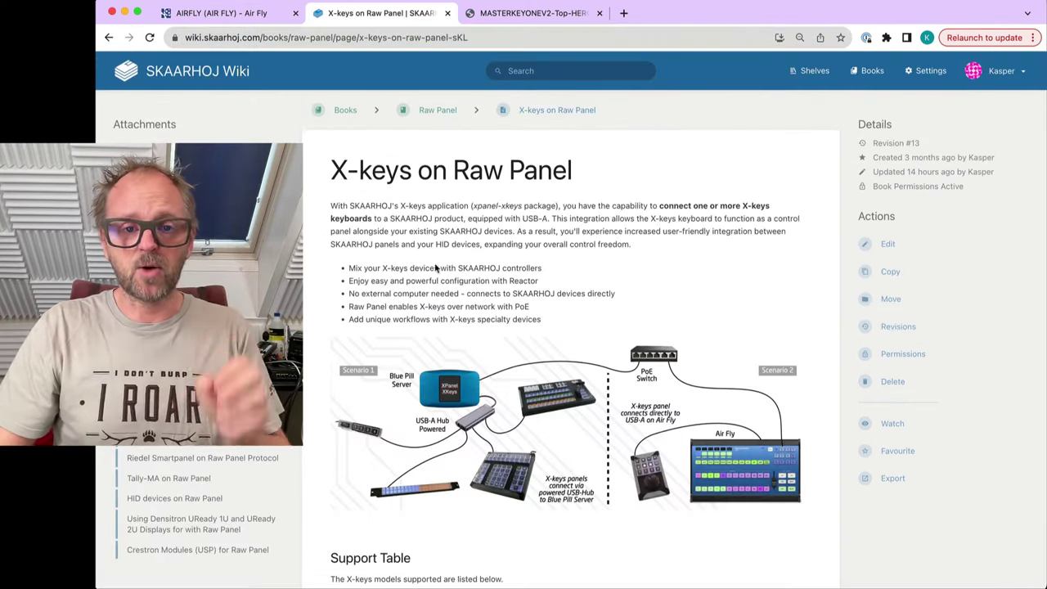
scroll(537, 272, "down", 5)
scroll(532, 273, "down", 7)
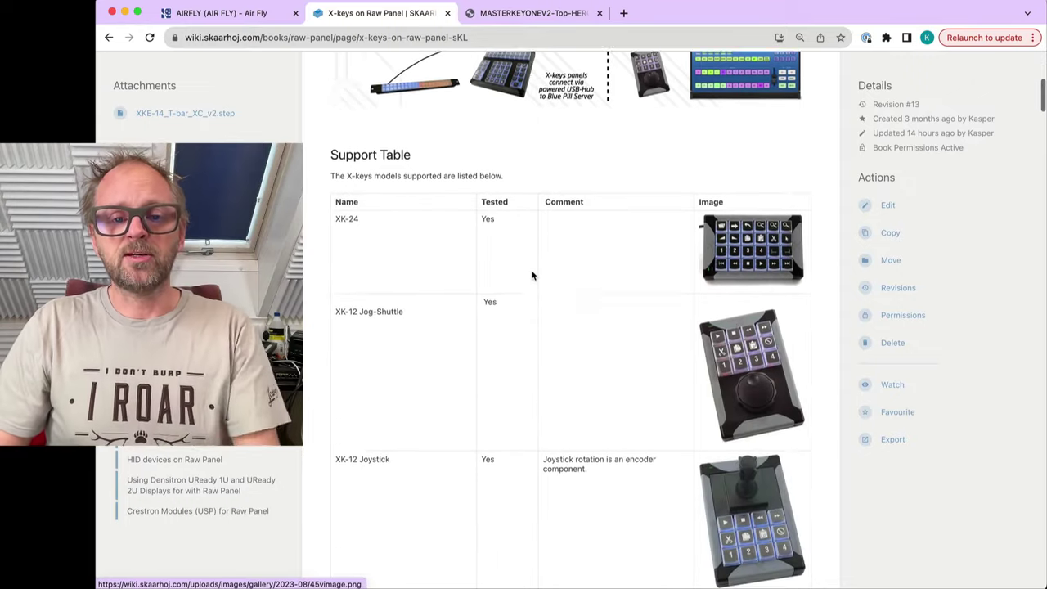
scroll(529, 285, "down", 5)
scroll(527, 288, "down", 6)
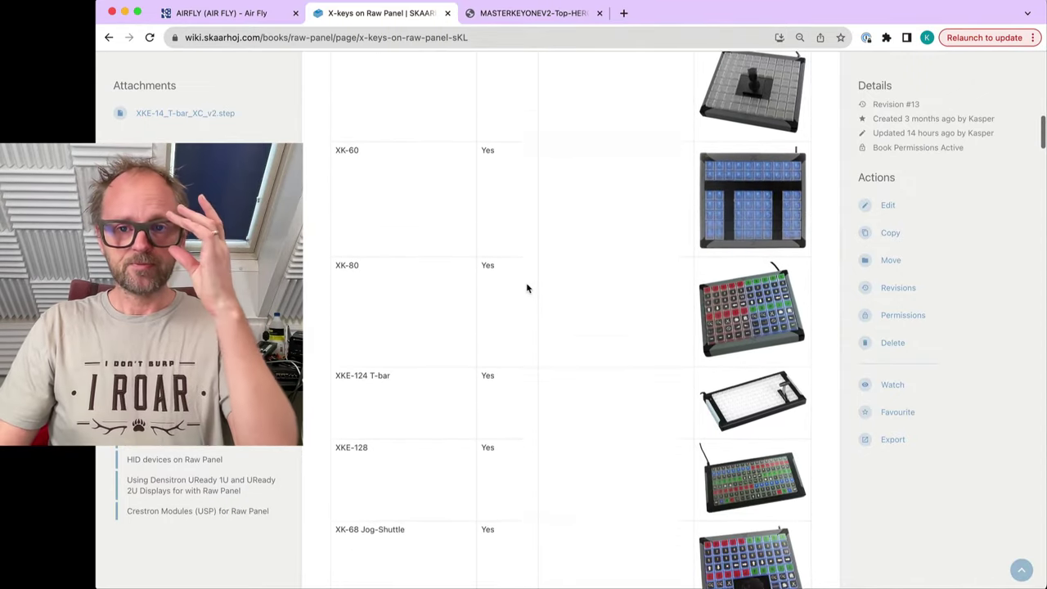
scroll(527, 289, "down", 10)
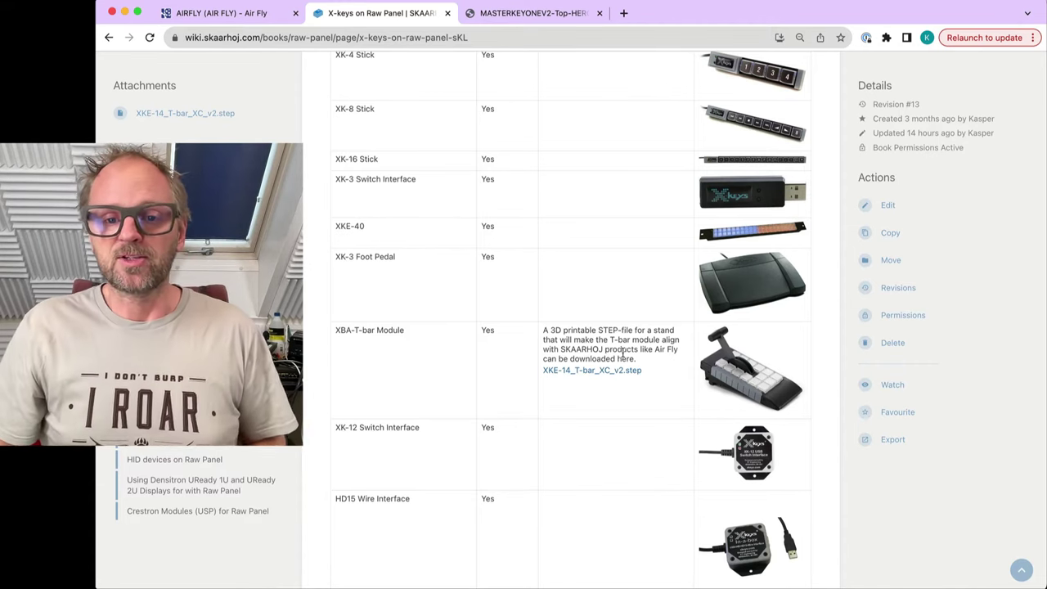
scroll(602, 414, "down", 10)
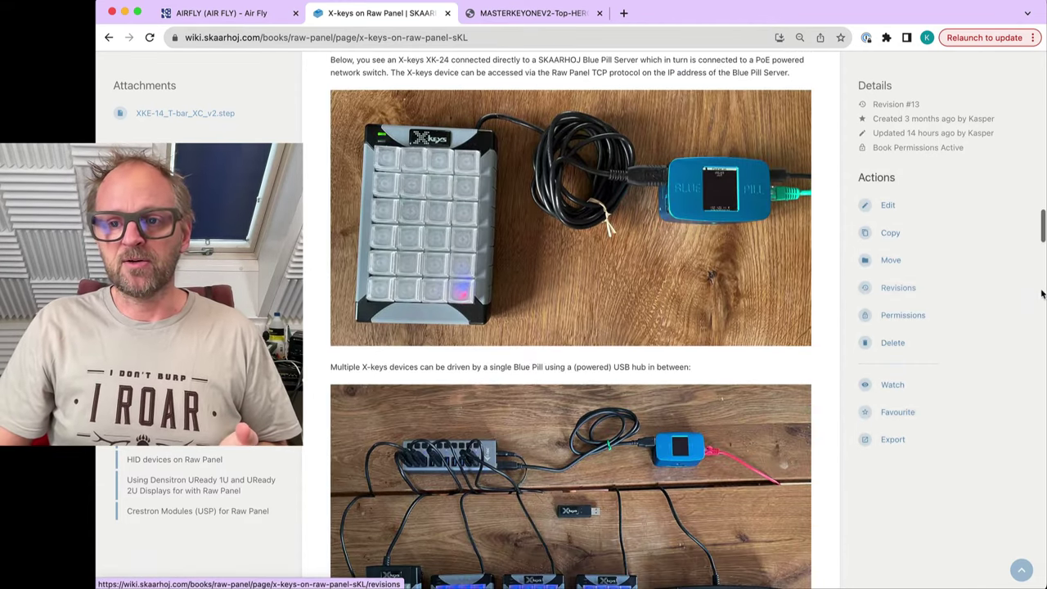
left_click_drag(1042, 233, 1039, 323)
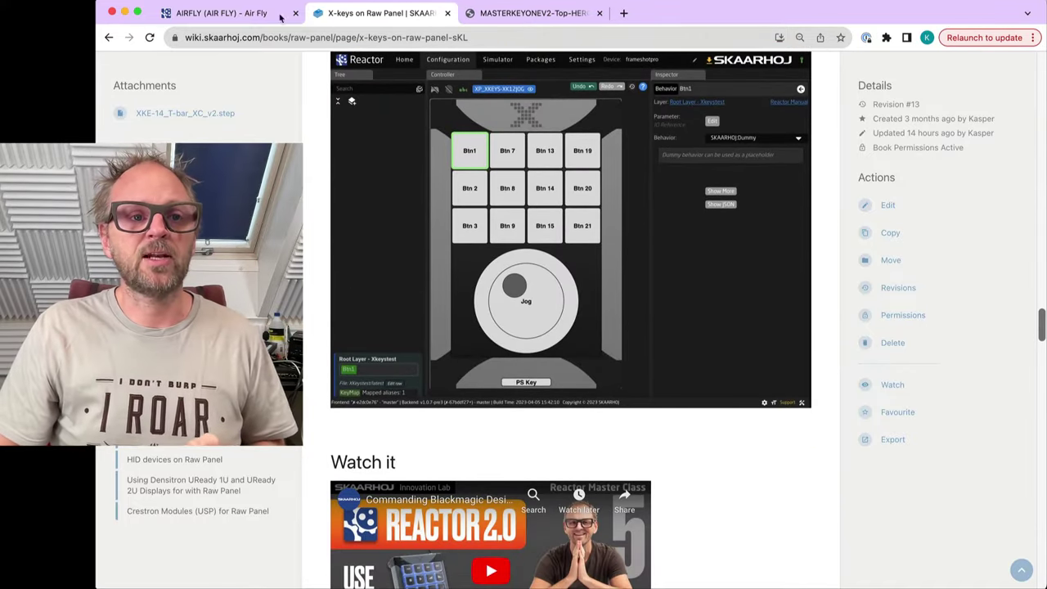
left_click(215, 13)
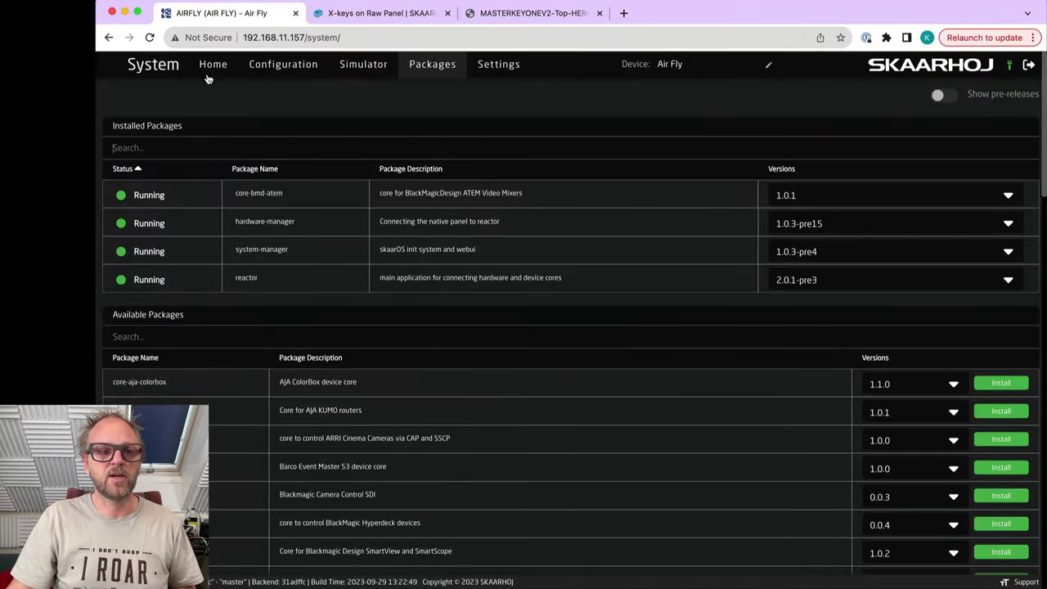
Step: Search for 'xkey' and install the xpanel-xkeys package version 1.2.0
left_click(253, 151)
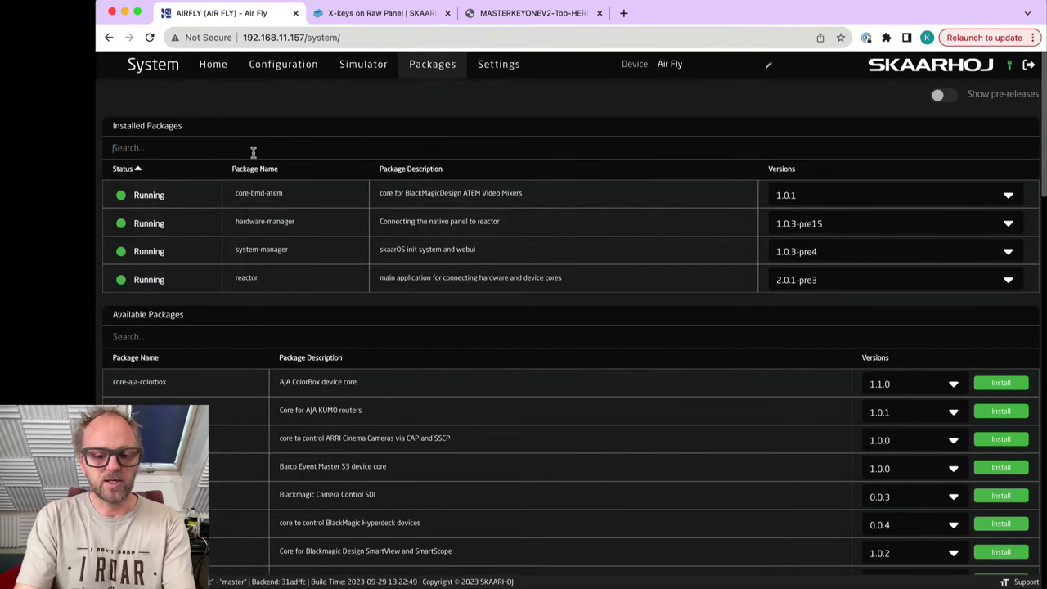
type("xkey")
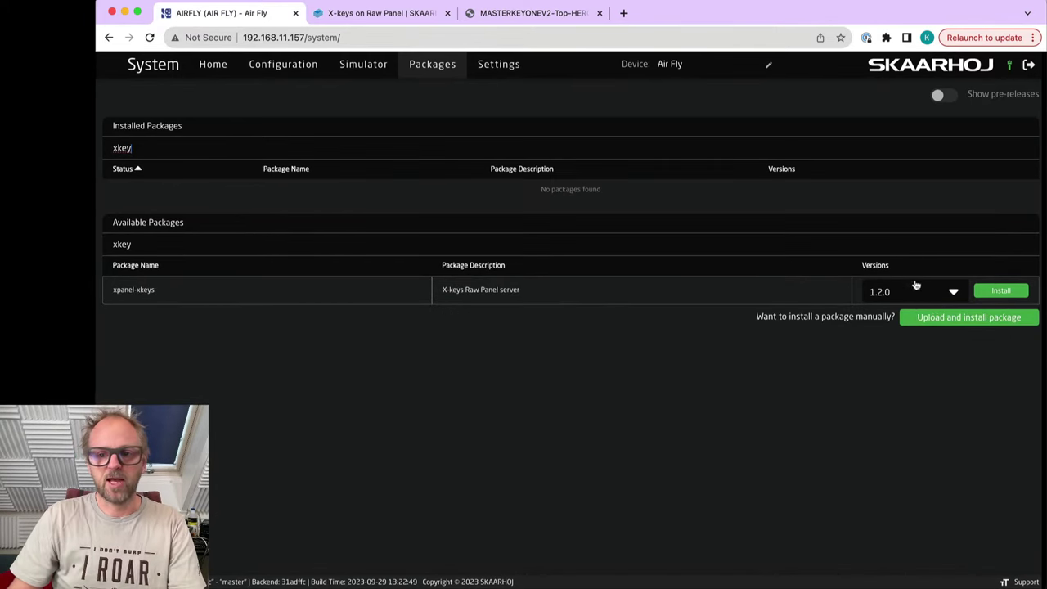
left_click(1001, 293)
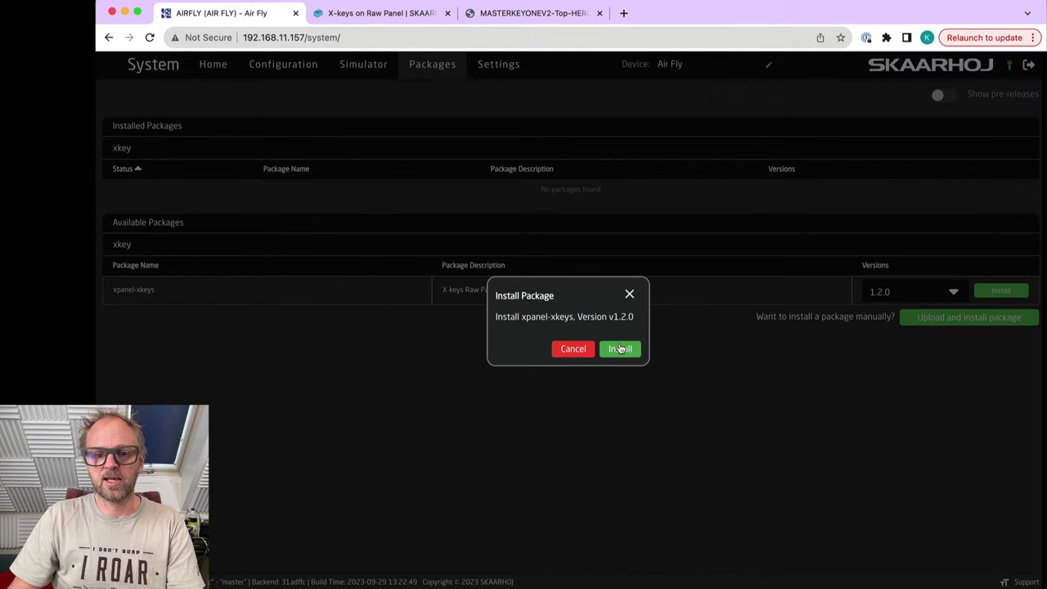
left_click(619, 349)
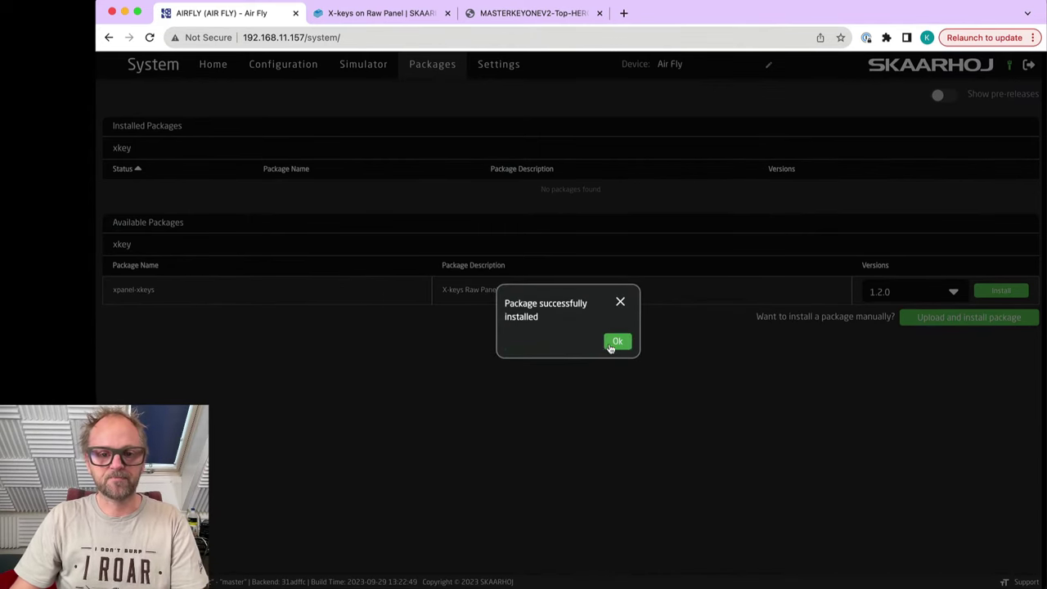
left_click(616, 343)
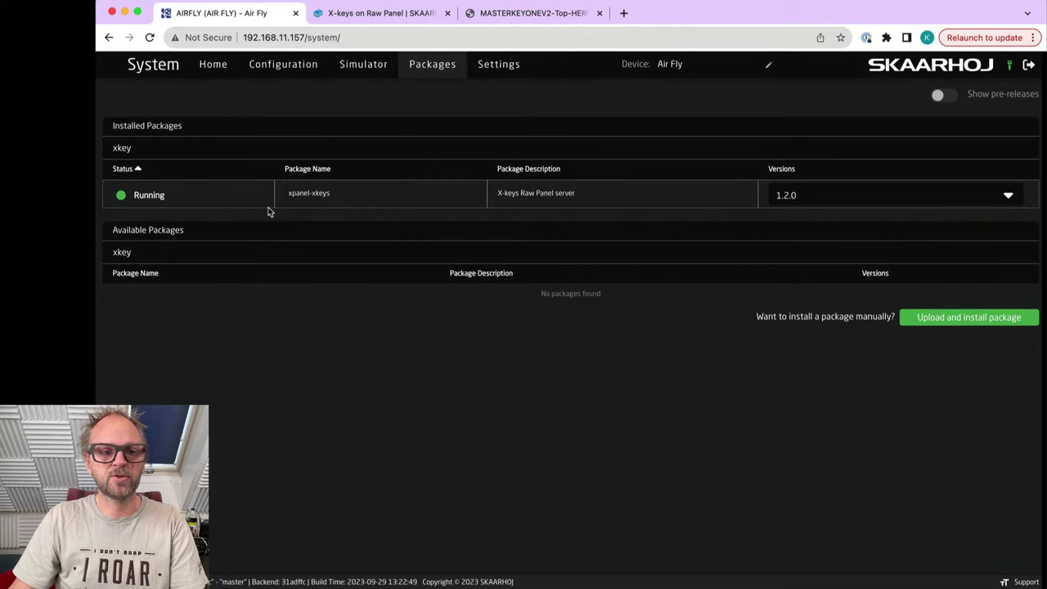
left_click(313, 196)
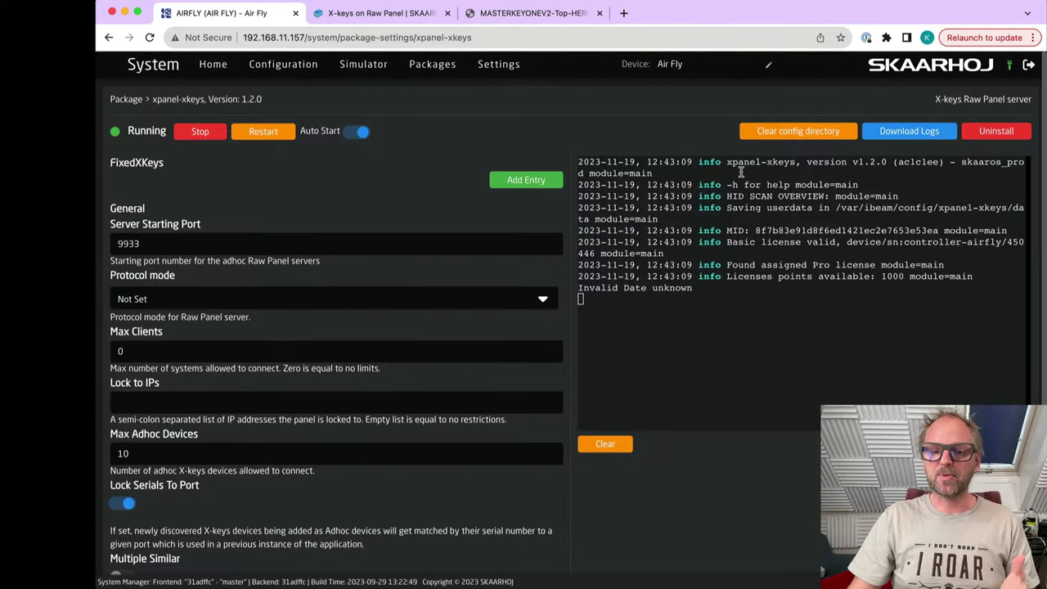
left_click(434, 67)
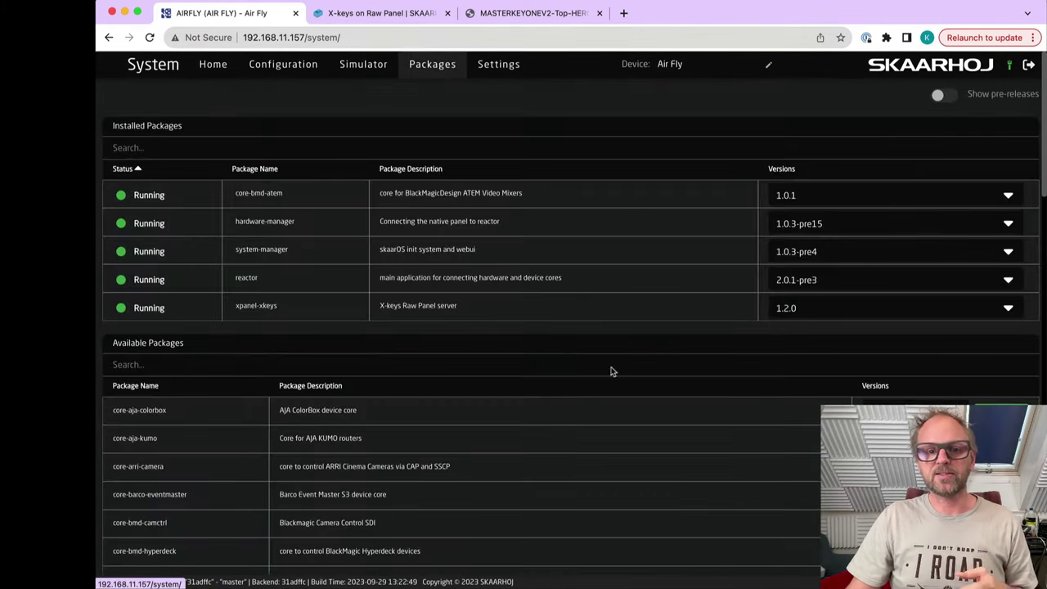
Step: Reboot the Air Fly controller from its system settings
left_click(497, 66)
scroll(672, 366, "down", 4)
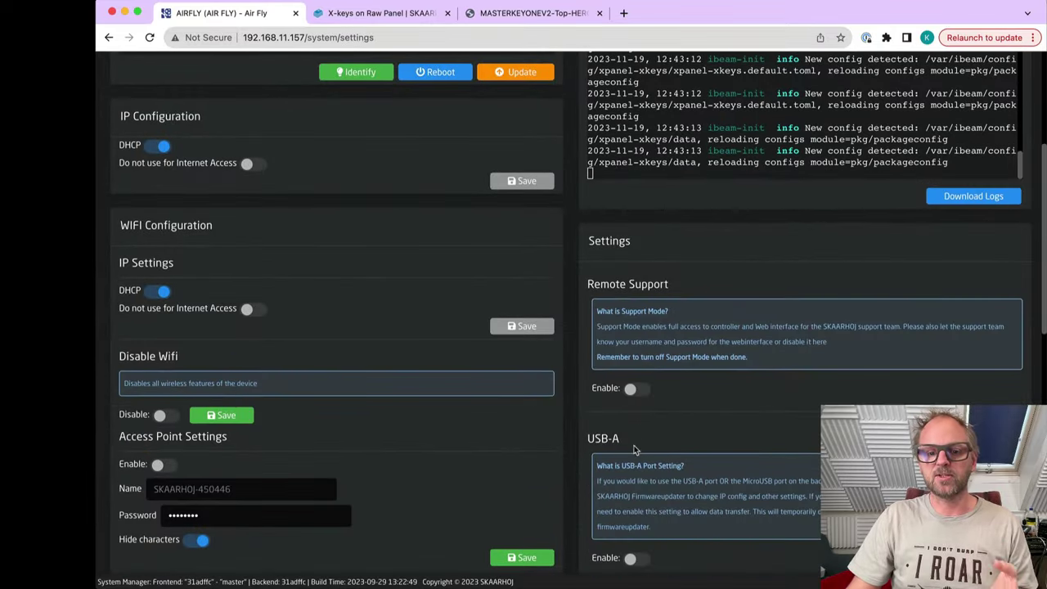
scroll(446, 272, "up", 2)
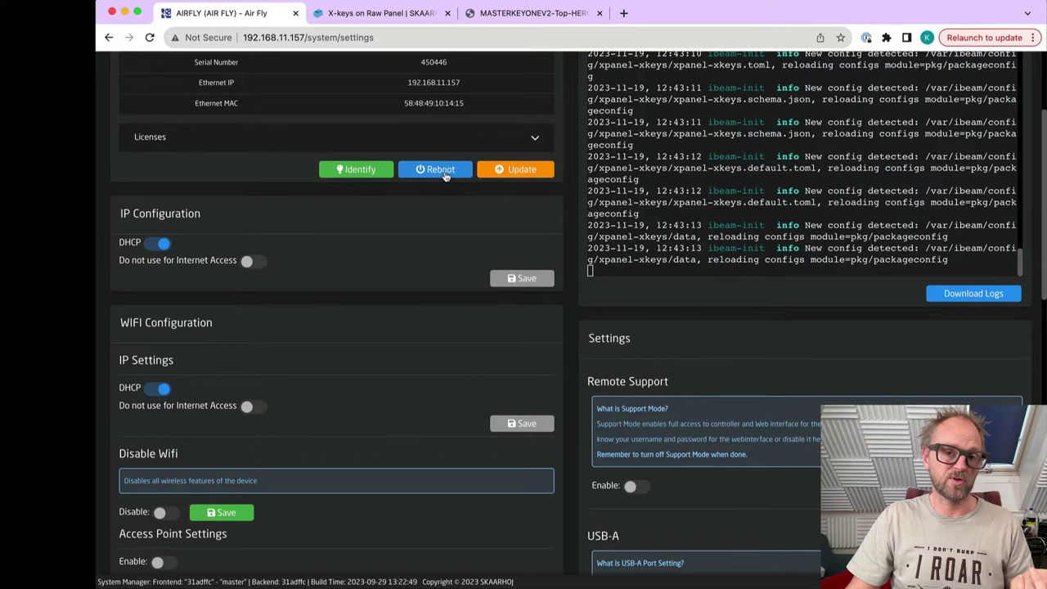
left_click(442, 172)
left_click(596, 344)
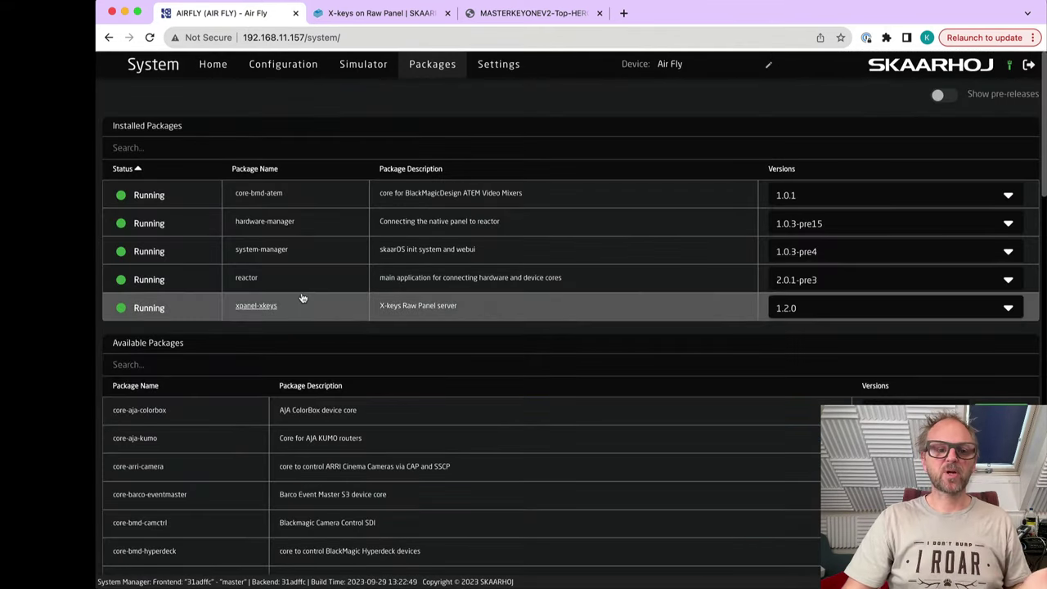
Step: Confirm the XP_XKEYS-XBATBAR module in the xpanel-xkeys log and add it as panel 2
left_click(255, 306)
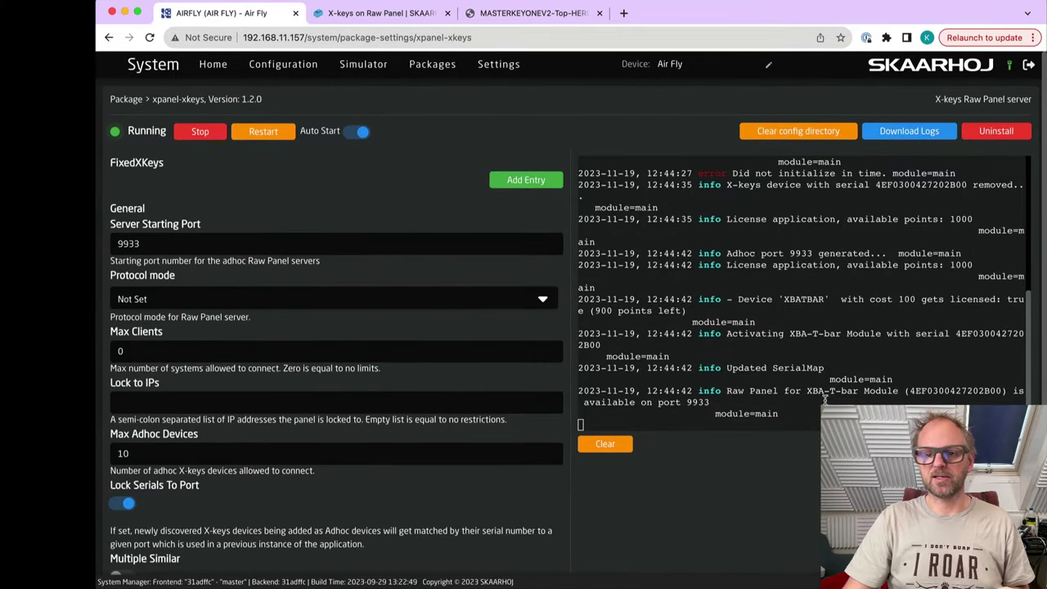
left_click_drag(809, 394, 839, 392)
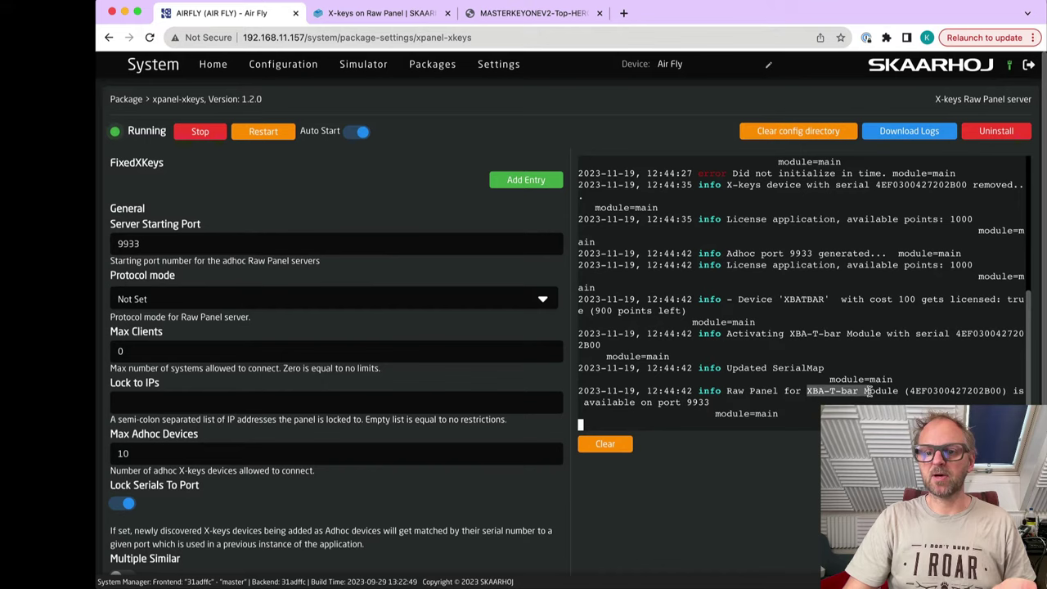
left_click(211, 72)
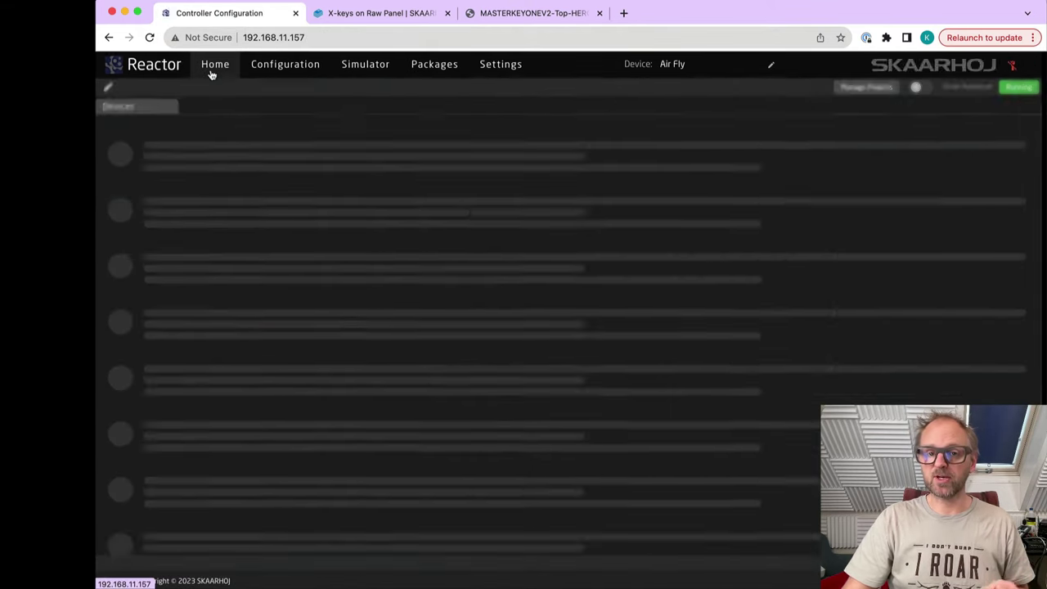
left_click(136, 276)
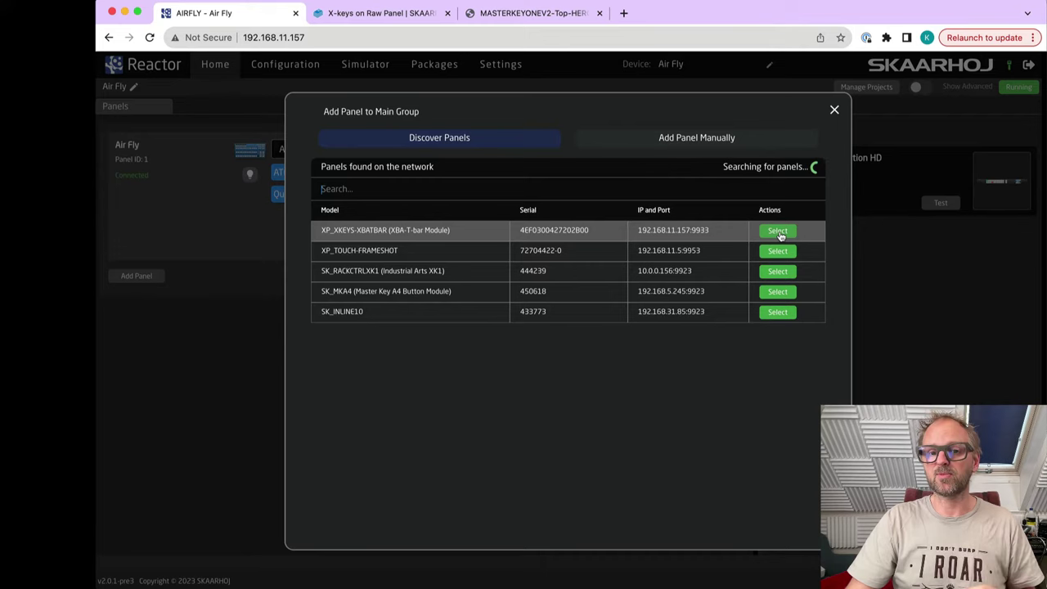
left_click(778, 232)
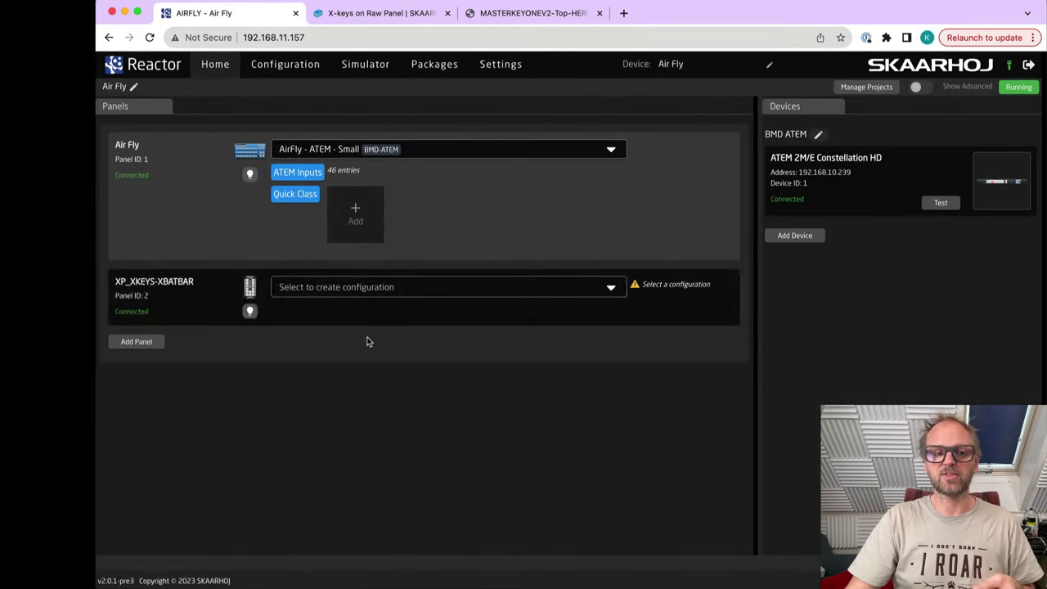
left_click(334, 290)
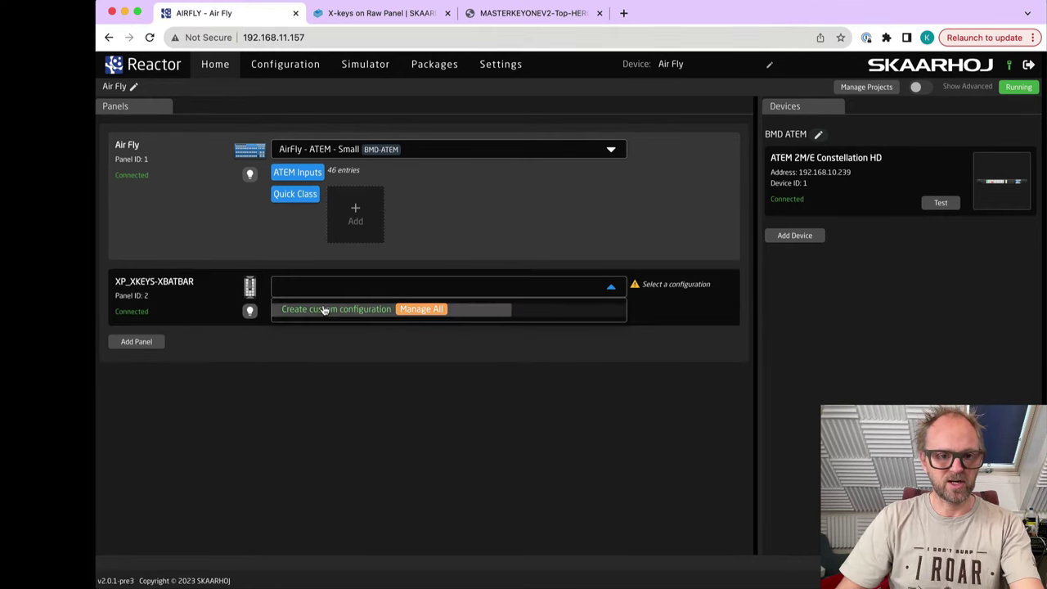
Step: Create a custom configuration named TransitionControl for the X-keys T-bar panel
left_click(337, 310)
type("TransitionControl")
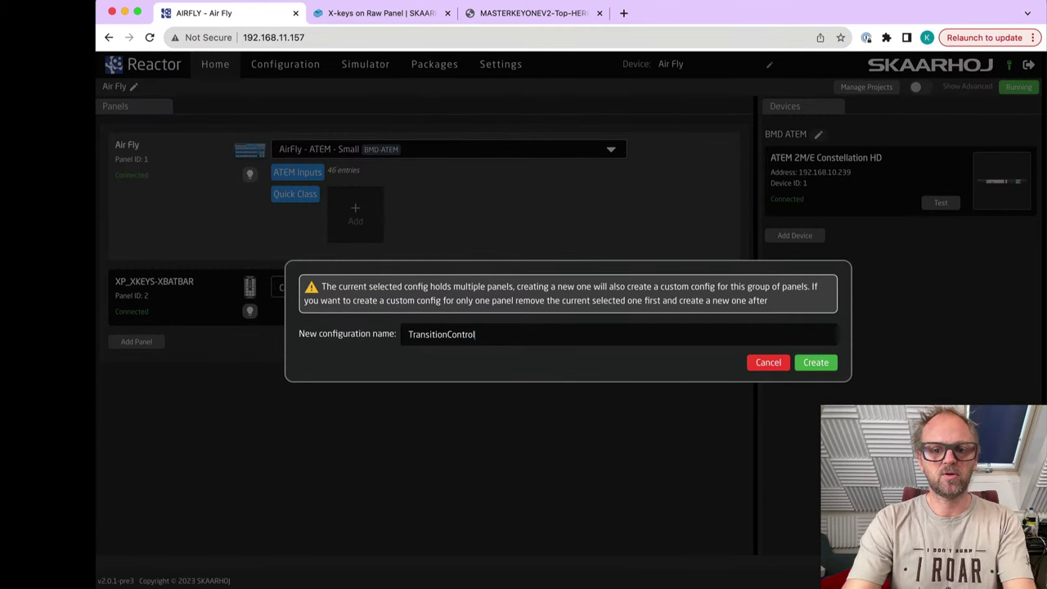
key("Return")
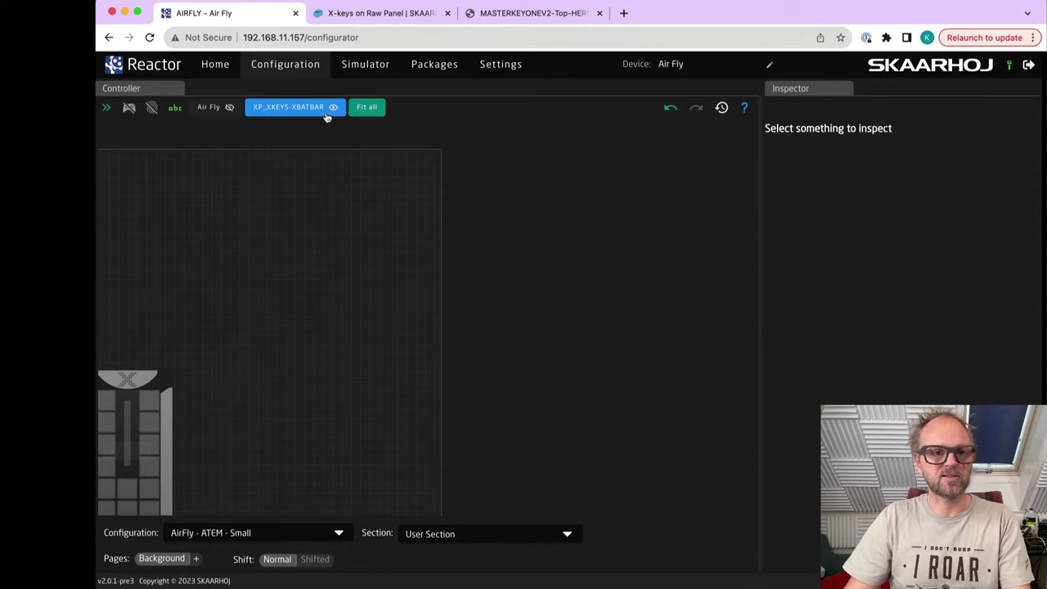
Step: Show the Air Fly panel alongside the T-bar module and fit both into view
left_click(366, 107)
left_click(228, 107)
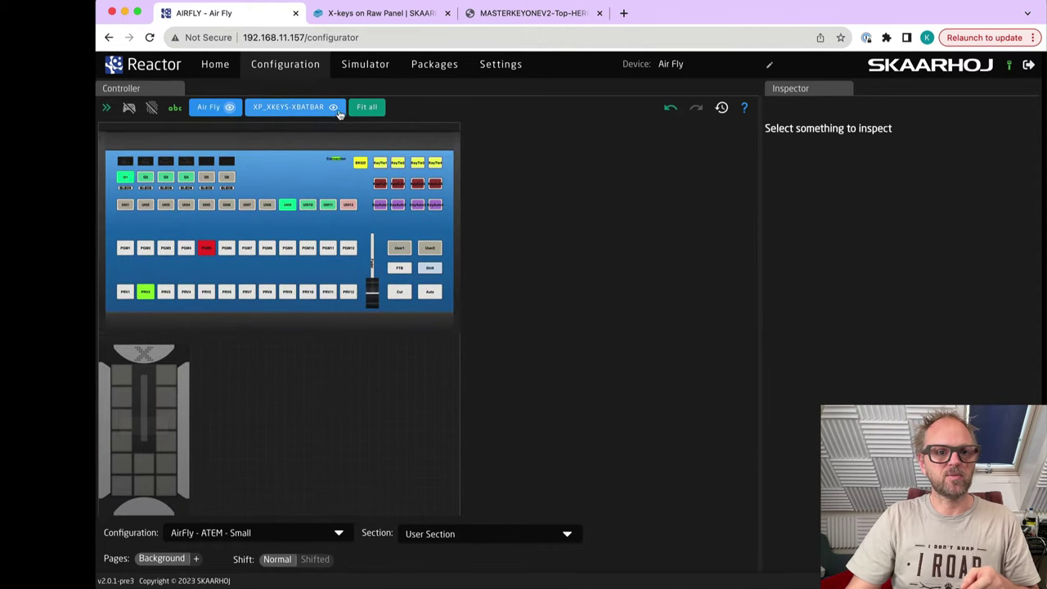
left_click(367, 108)
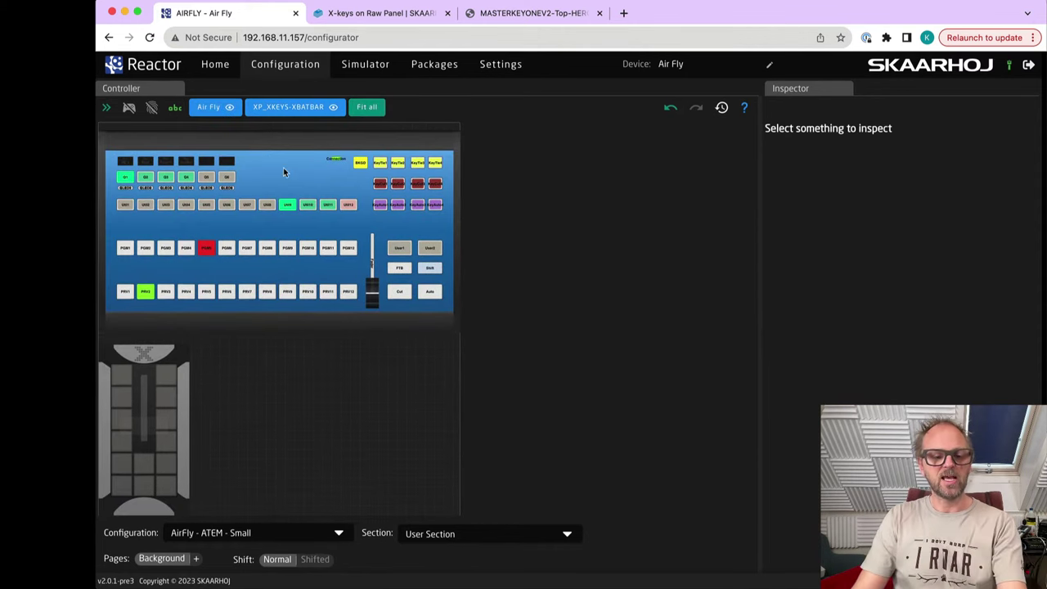
left_click(448, 158)
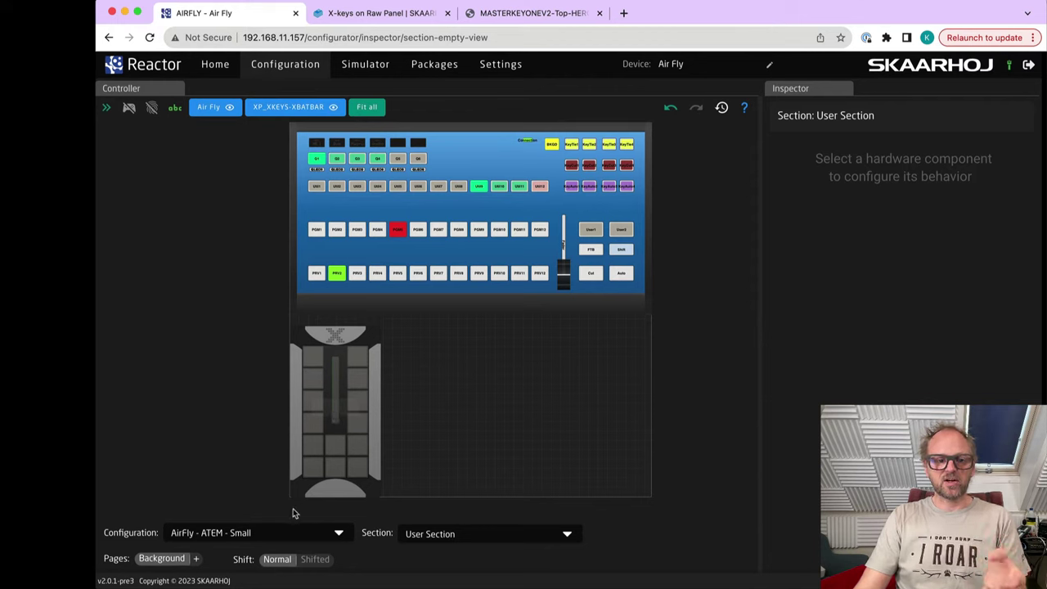
Step: Switch to the TransitionControl configuration
left_click(260, 533)
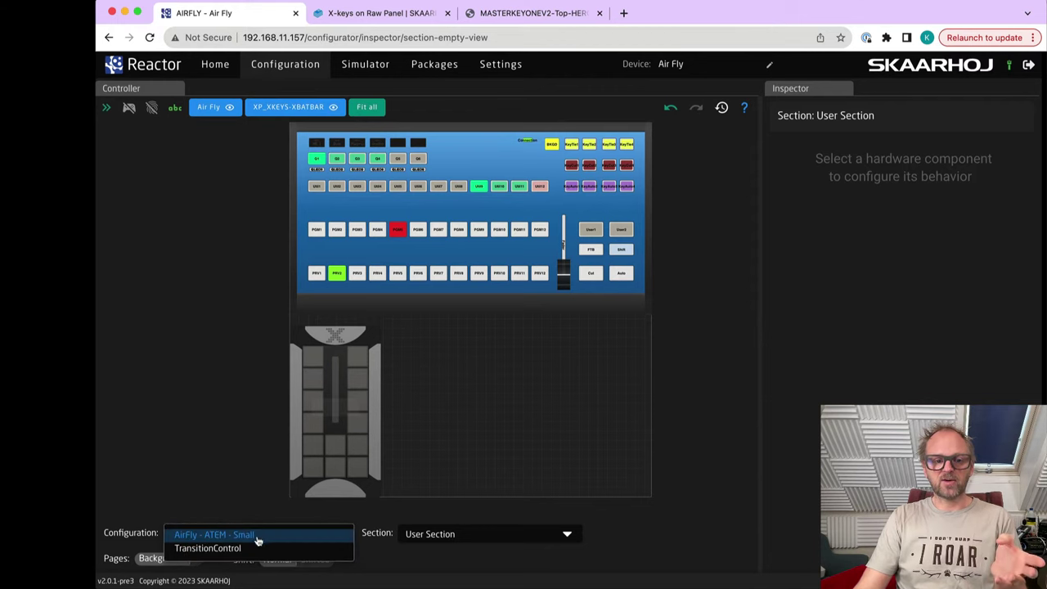
left_click(224, 549)
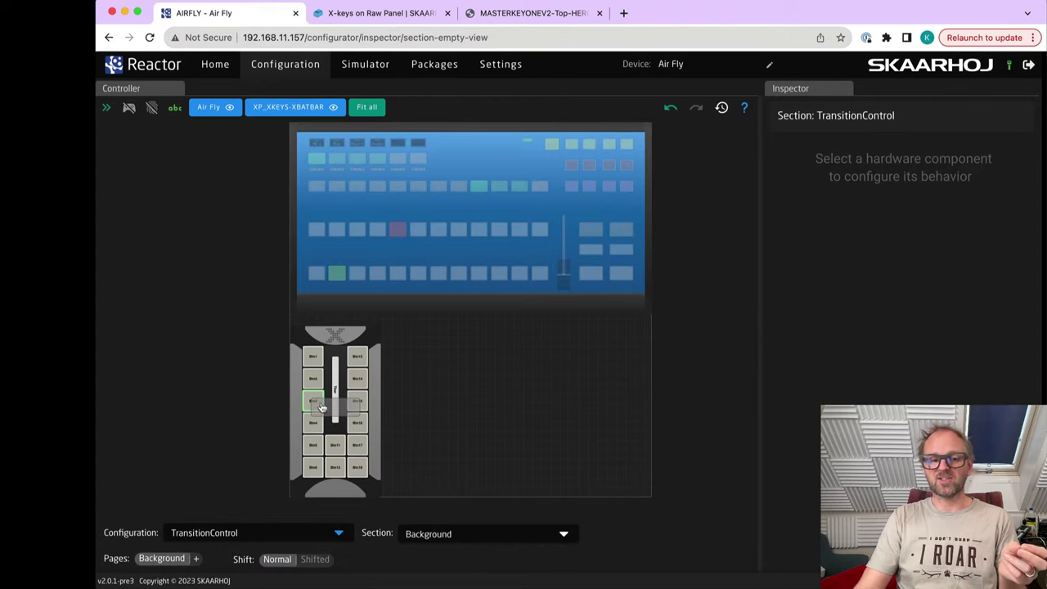
scroll(315, 401, "up", 5)
scroll(320, 402, "down", 1)
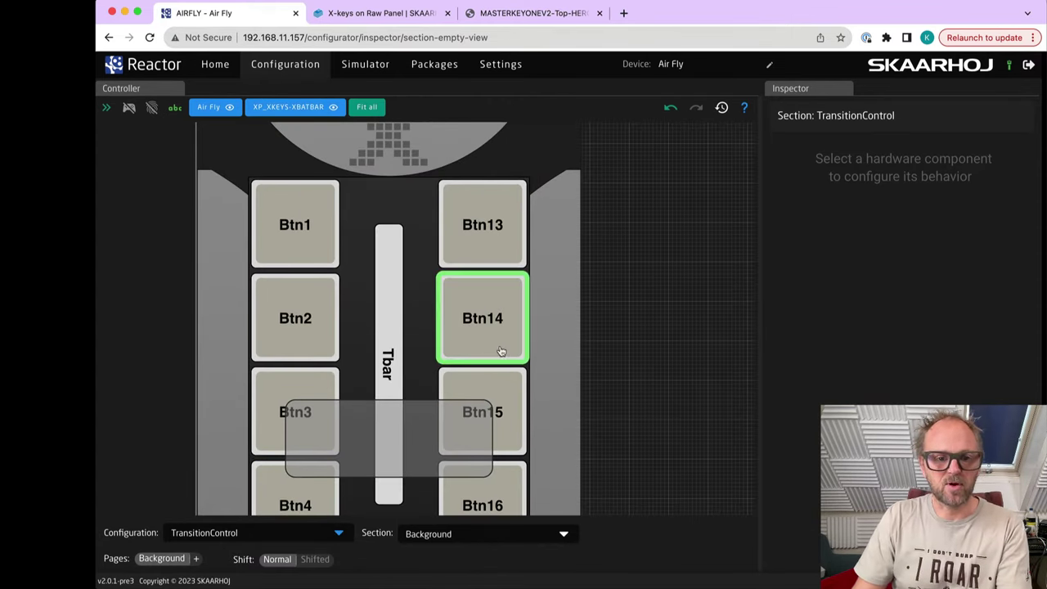
Step: Give the Tbar the ATEM Transition behavior on ME row 1, then switch to ATEM Software Control
left_click(391, 360)
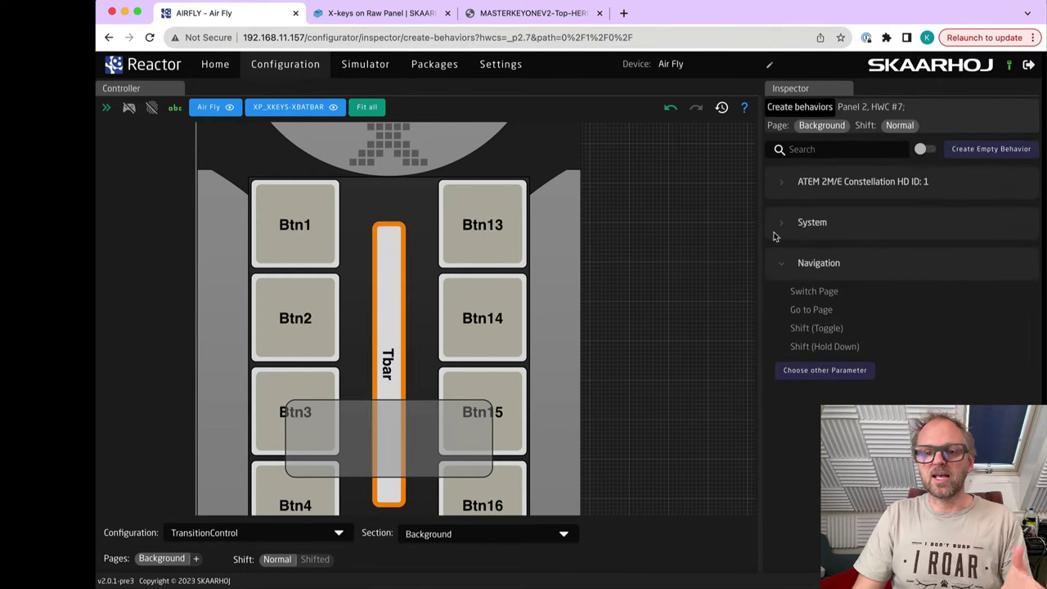
left_click(784, 185)
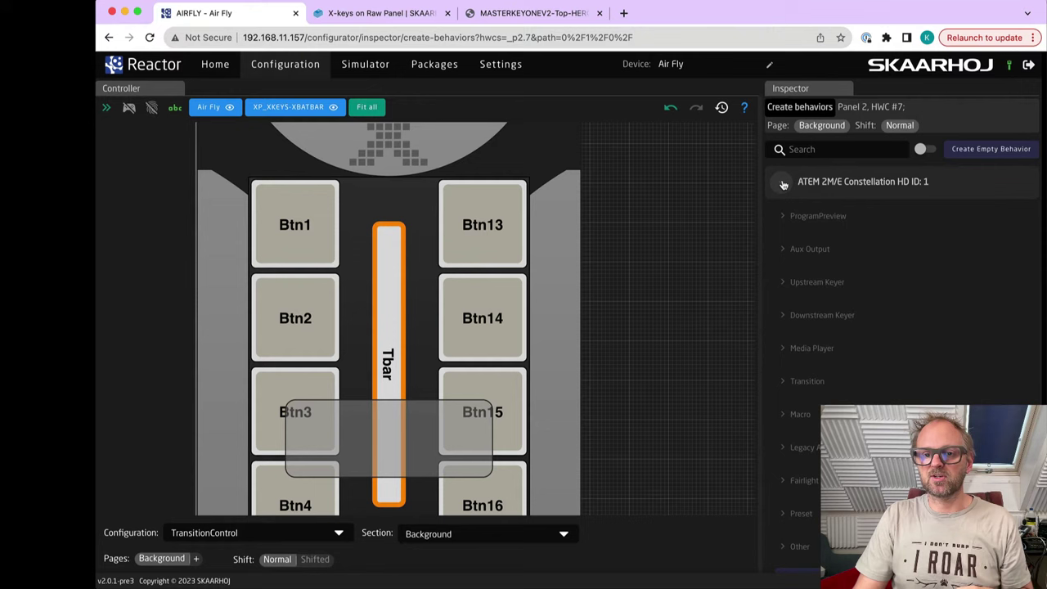
left_click(783, 382)
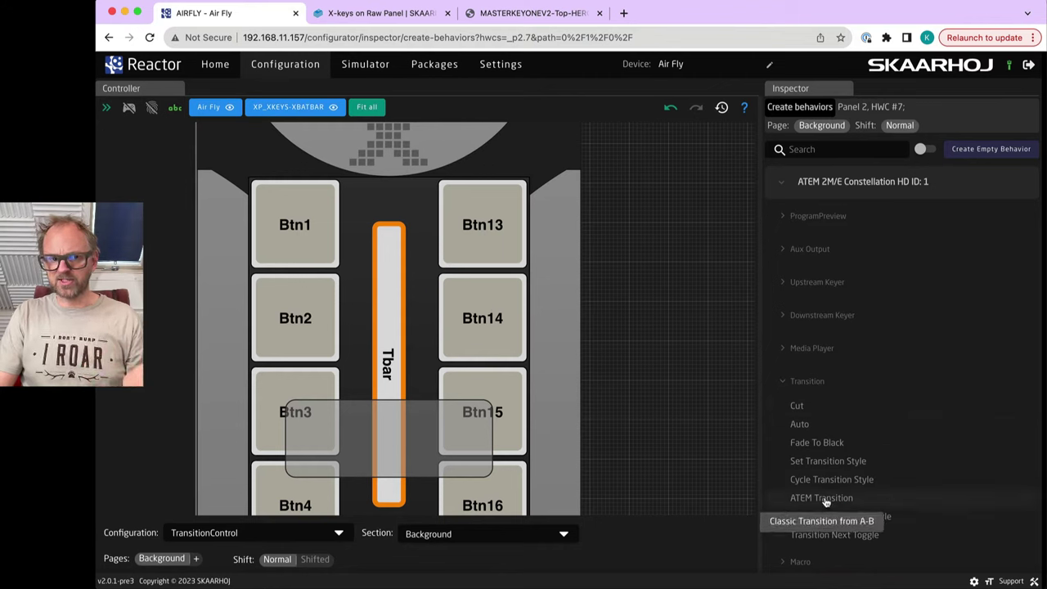
left_click(825, 498)
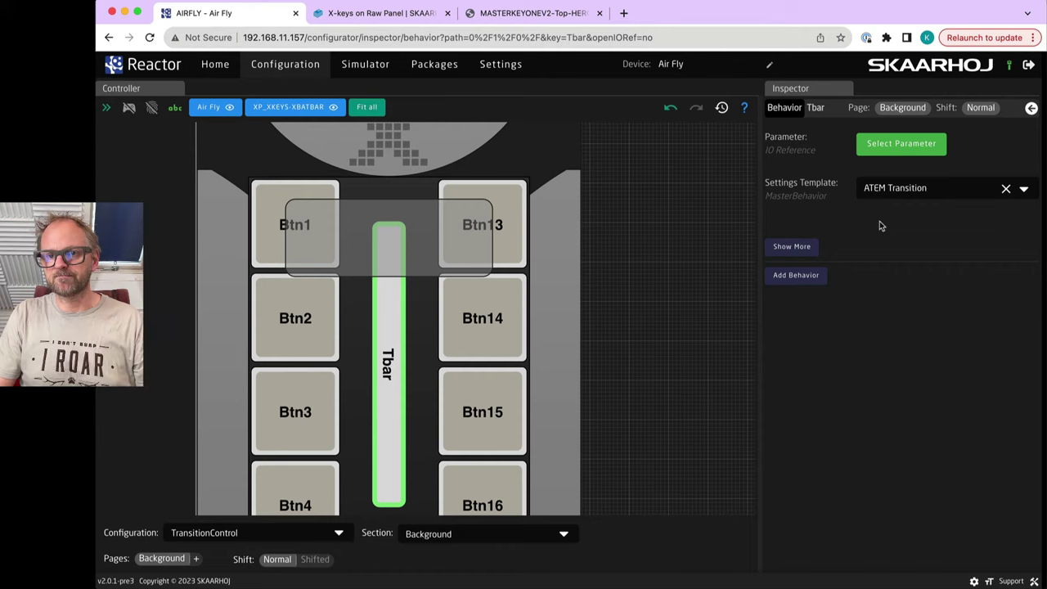
left_click(882, 243)
left_click(882, 260)
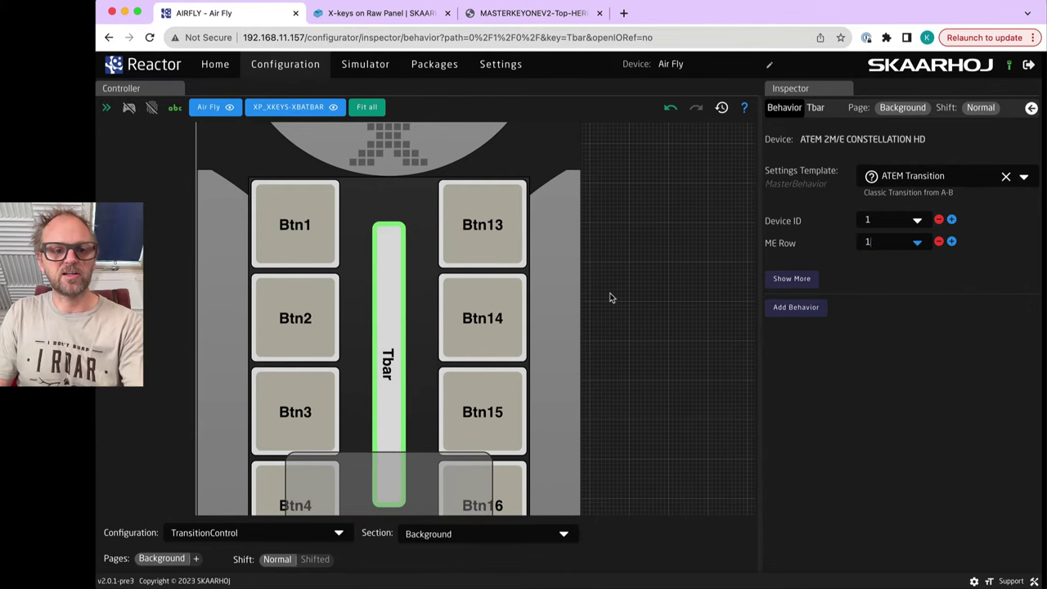
key("super+Tab")
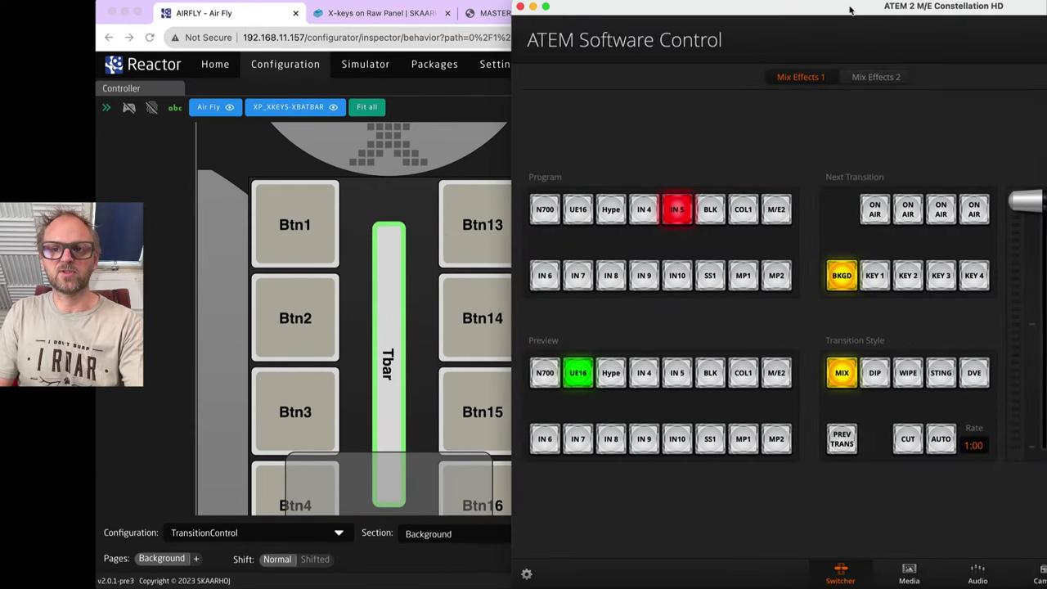
Step: Arrange Reactor and ATEM Software Control side by side to test the T-bar's mix transitions
left_click_drag(850, 10, 720, 10)
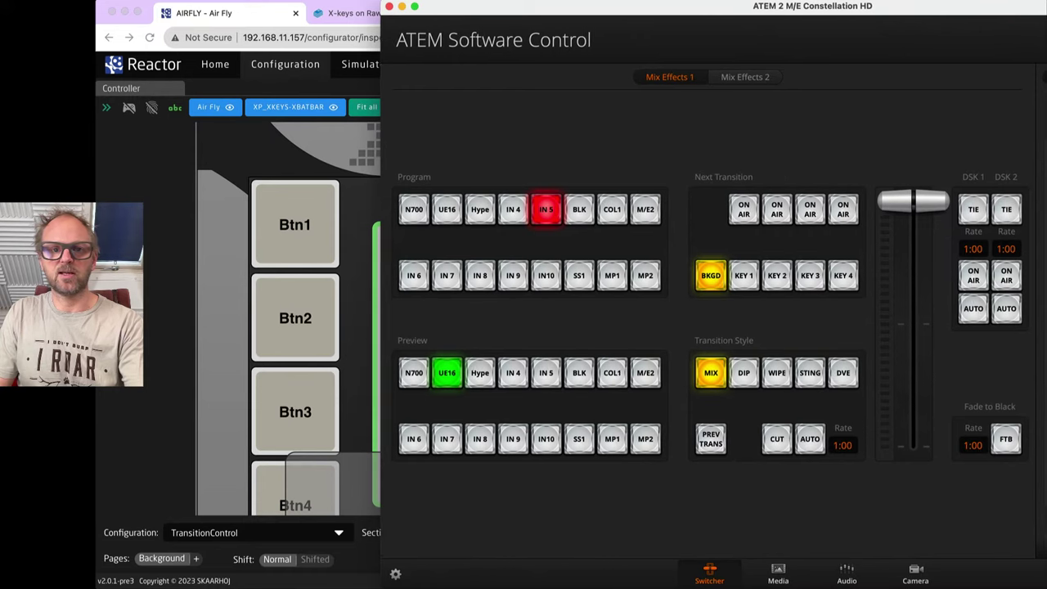
left_click(251, 13)
left_click_drag(1032, 125, 452, 125)
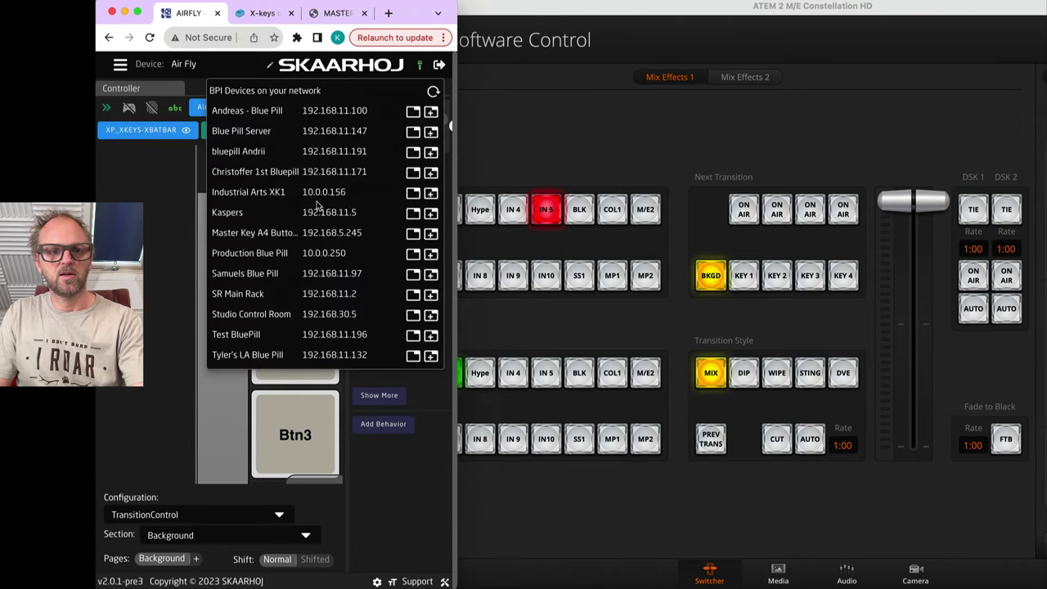
left_click(636, 7)
left_click_drag(636, 6, 723, 7)
left_click_drag(456, 246, 465, 245)
scroll(250, 331, "down", 5)
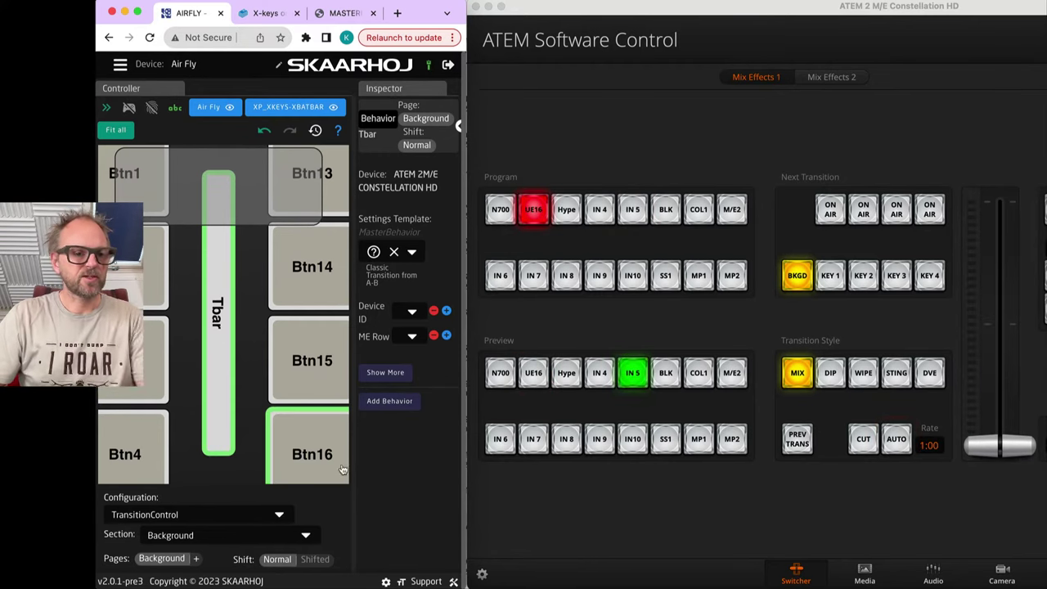
scroll(259, 412, "down", 2)
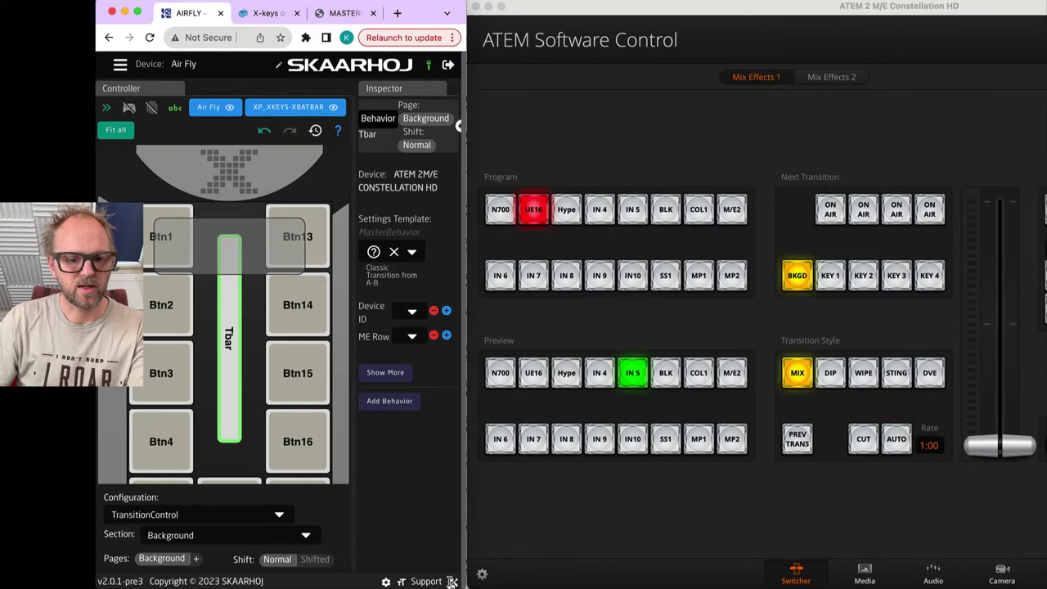
Step: Restore Reactor to full screen and give Btn5 a Cut transition on ME row 1
left_click_drag(456, 582, 1043, 582)
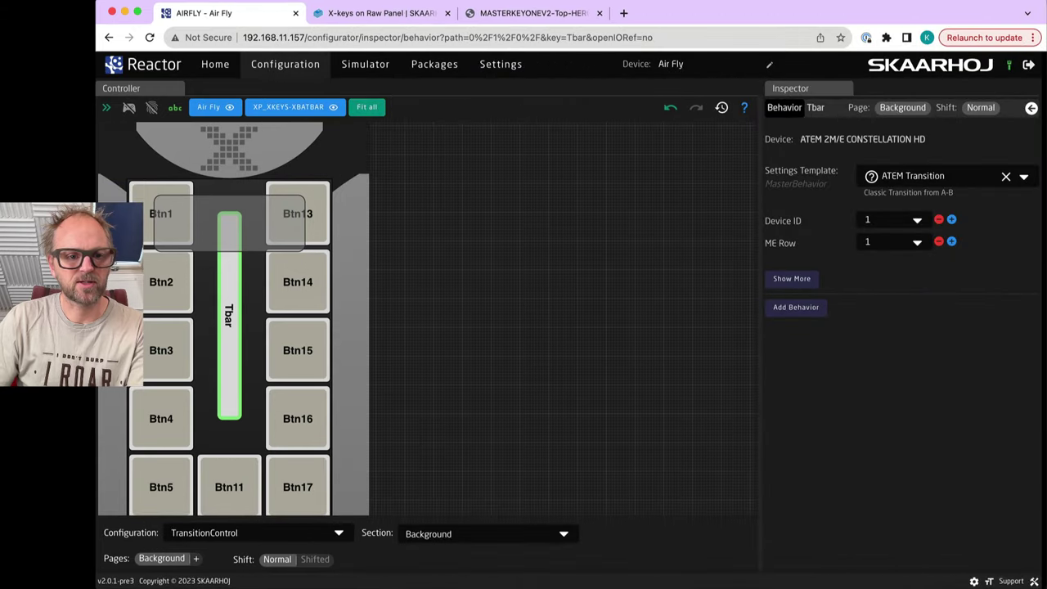
left_click(154, 485)
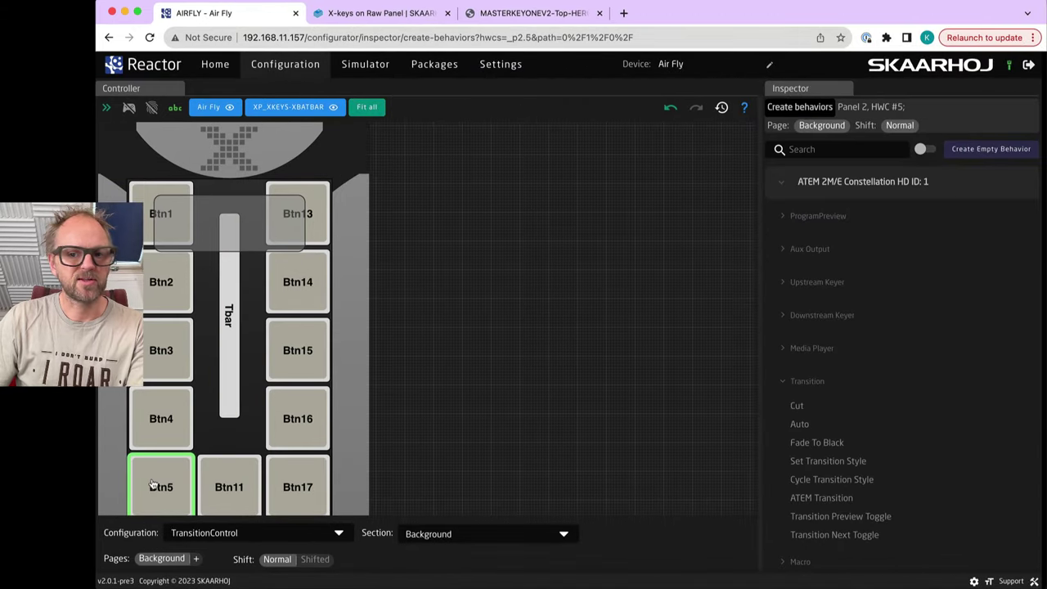
left_click(800, 409)
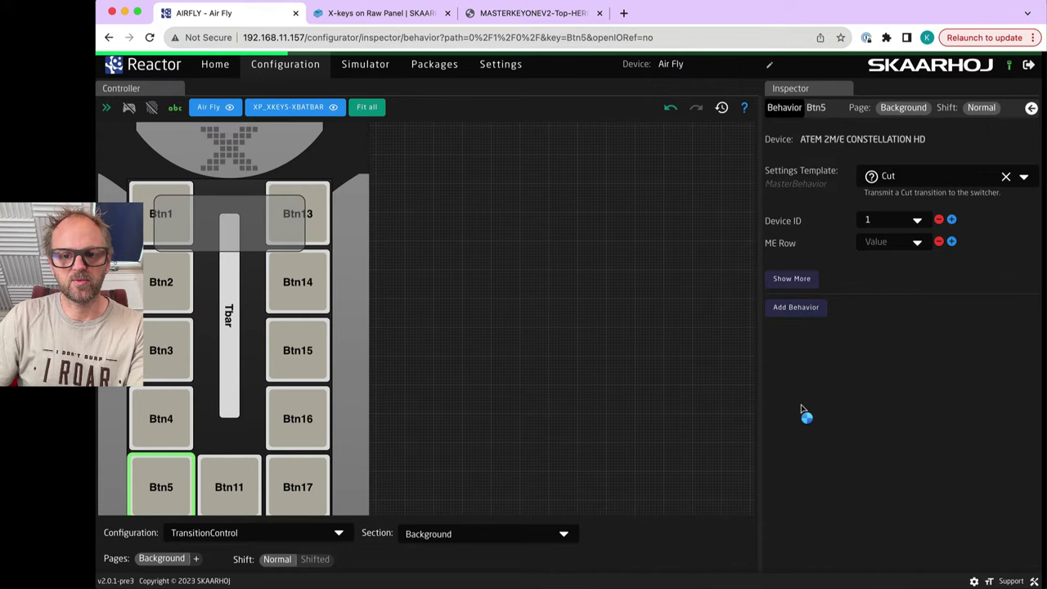
left_click(906, 242)
left_click(882, 261)
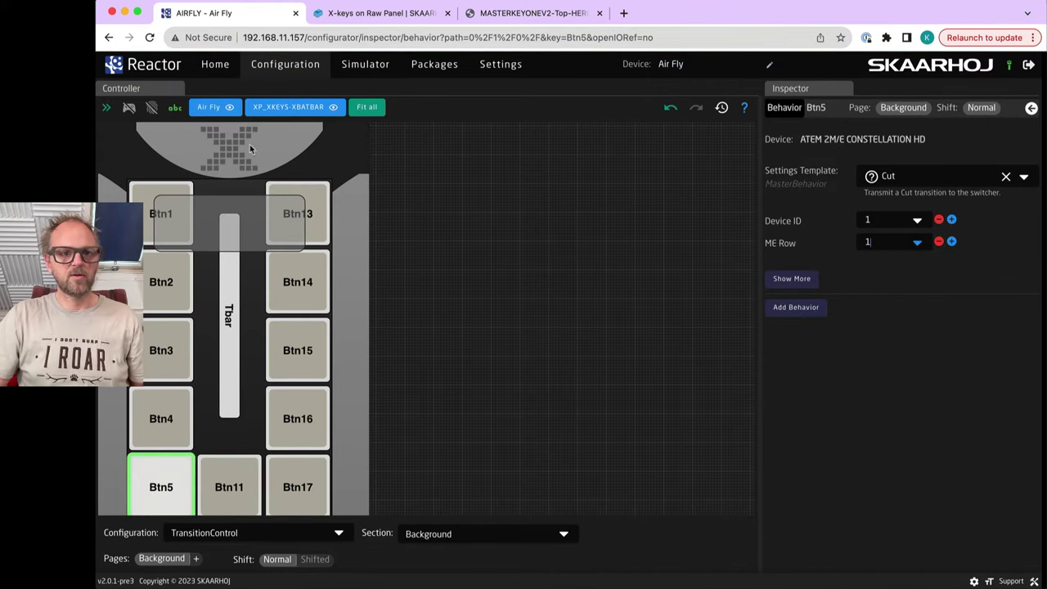
Step: Preview all panels fitted in the Simulator, then return to Configuration
left_click(365, 64)
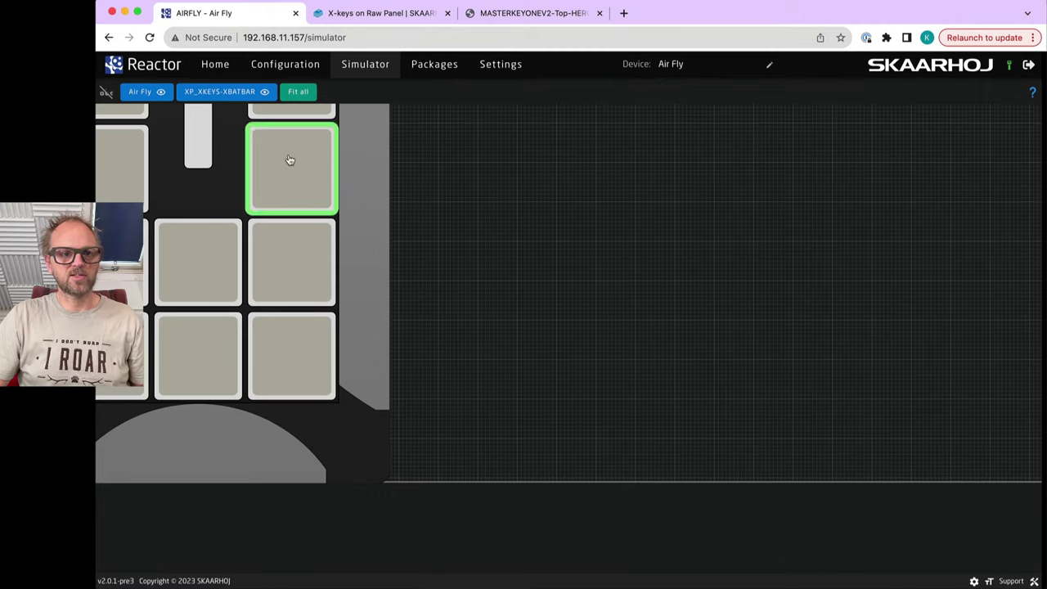
left_click(298, 91)
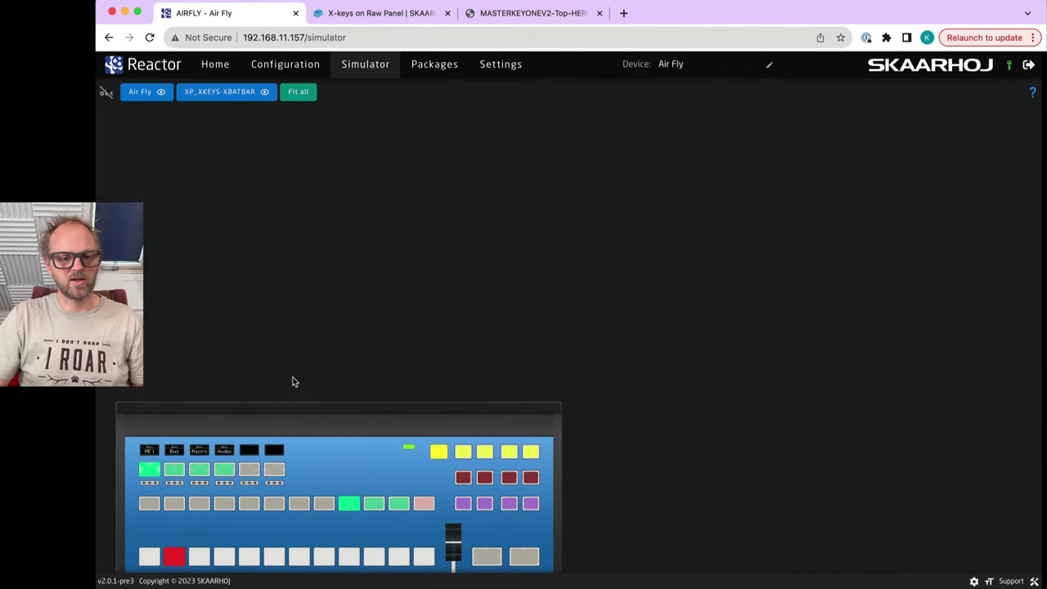
left_click(298, 92)
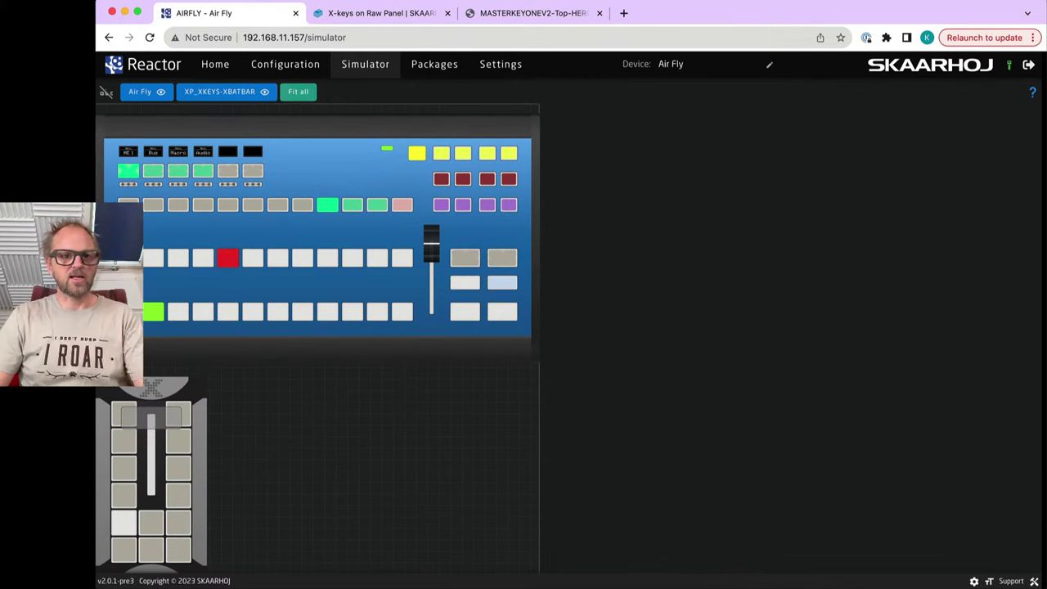
left_click(266, 66)
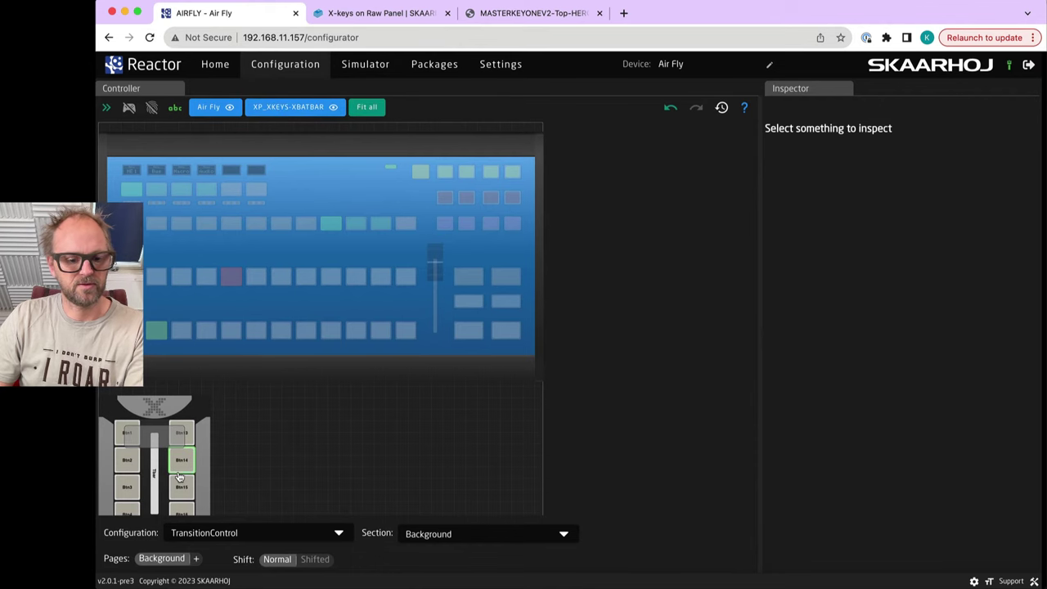
Step: Zoom in on the X-keys panel and give Btn11 the Auto transition on ME row 1
left_click_drag(214, 515, 416, 357)
scroll(420, 392, "up", 5)
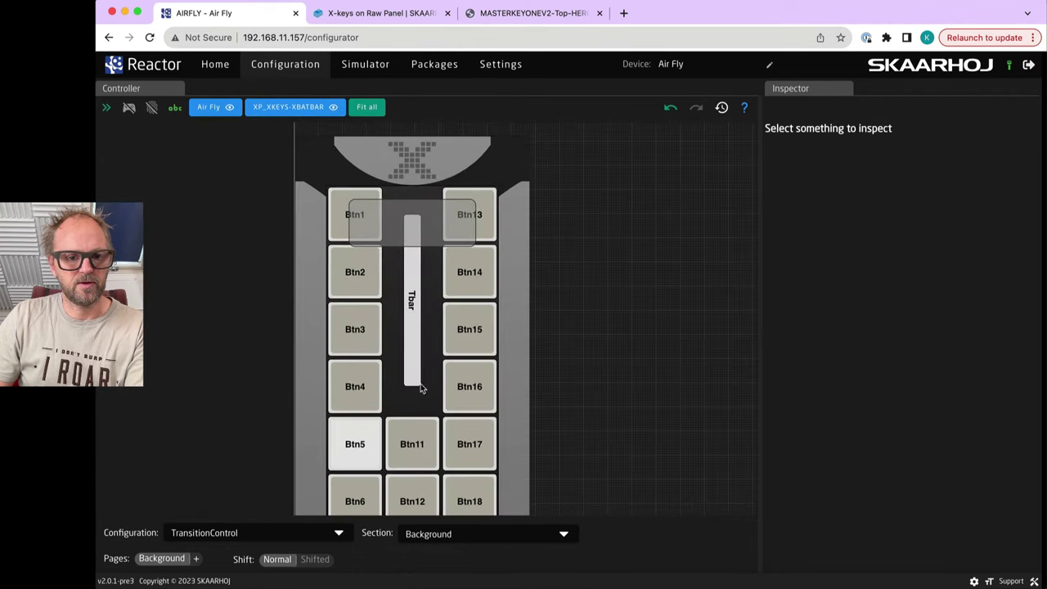
left_click(414, 457)
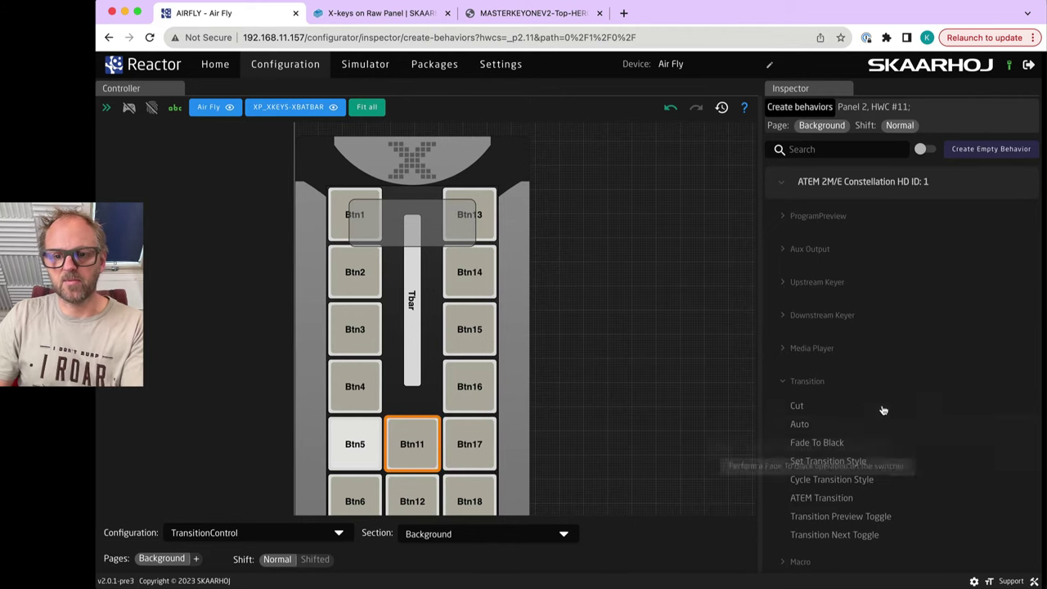
left_click(794, 426)
left_click(905, 241)
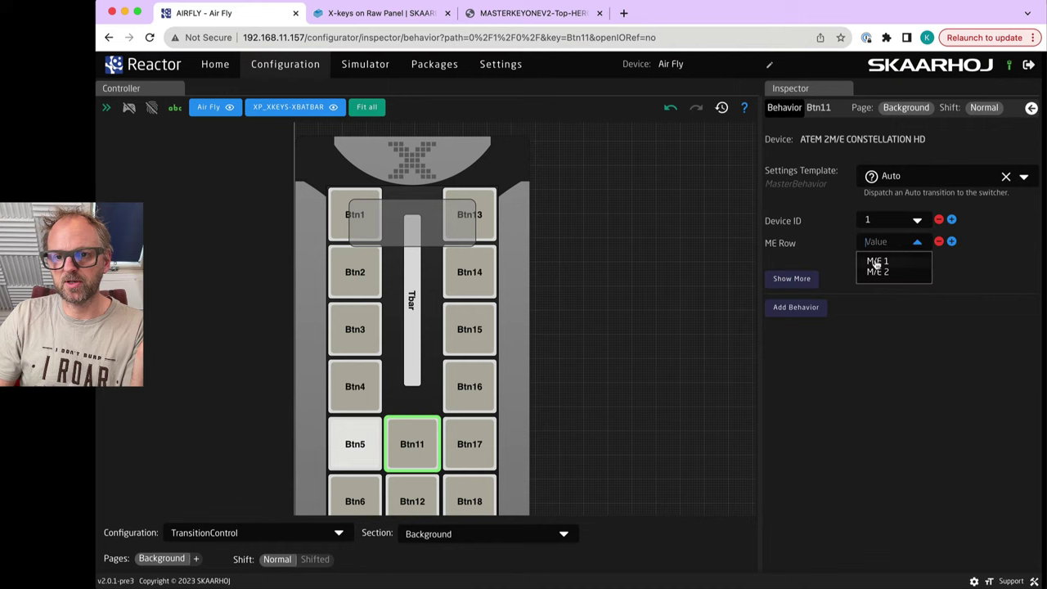
left_click(875, 261)
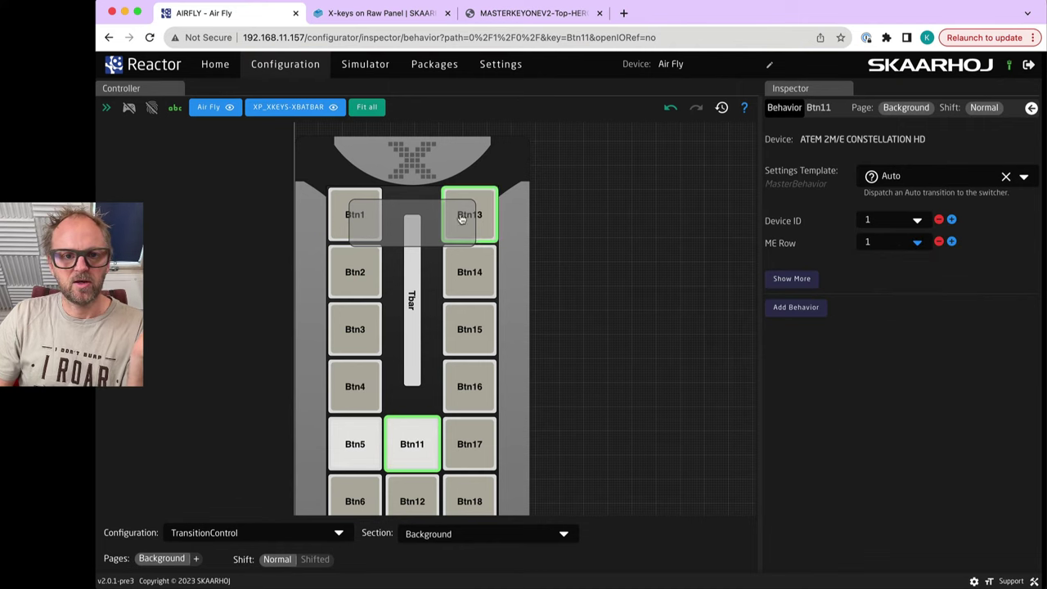
left_click(352, 213)
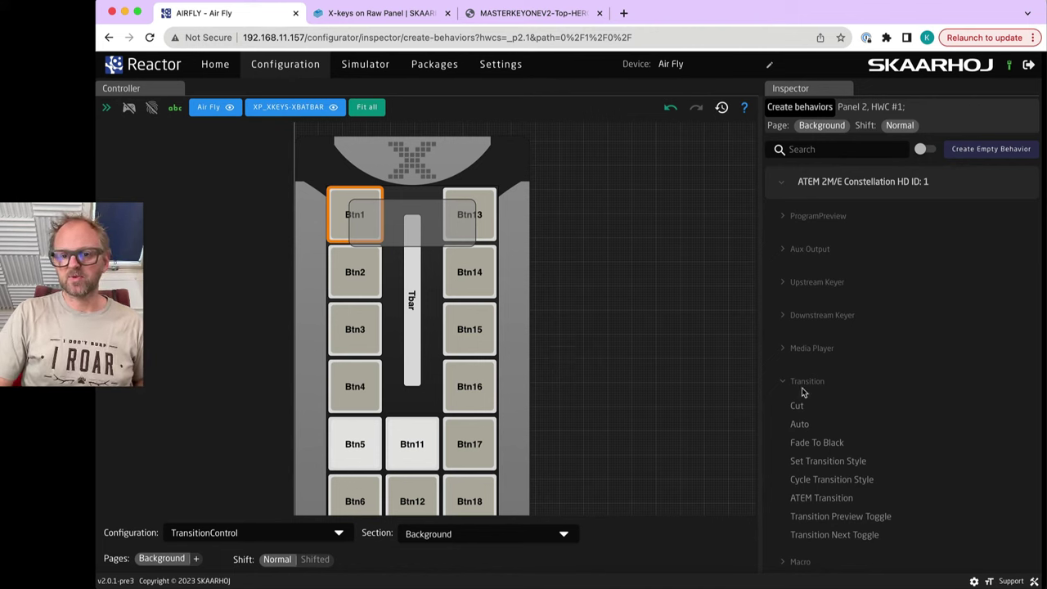
Step: Set Btn5's default feedback color to AMBER, then start adding a new page
left_click(365, 440)
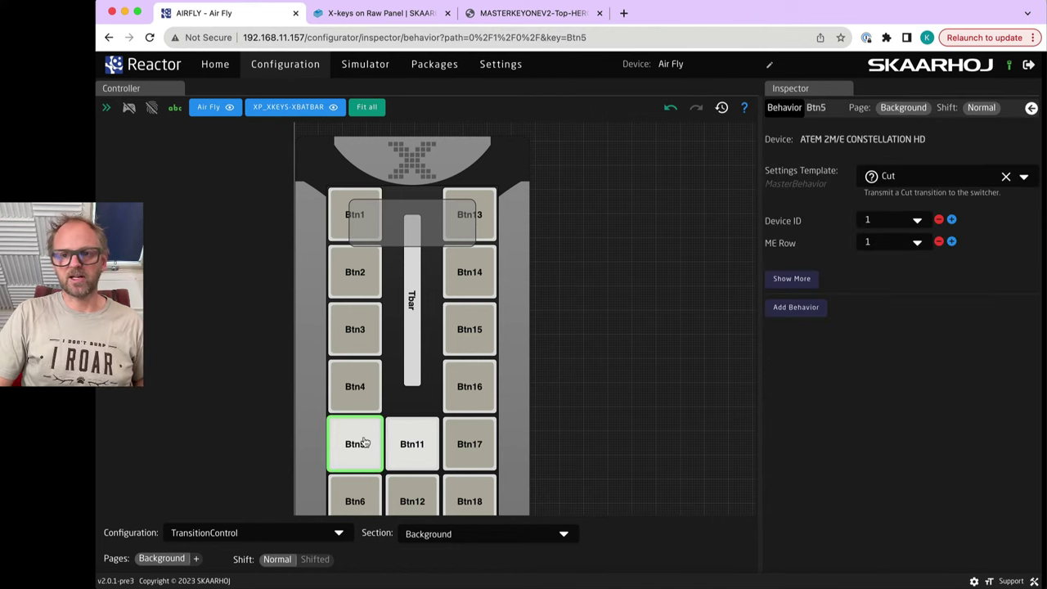
left_click(793, 279)
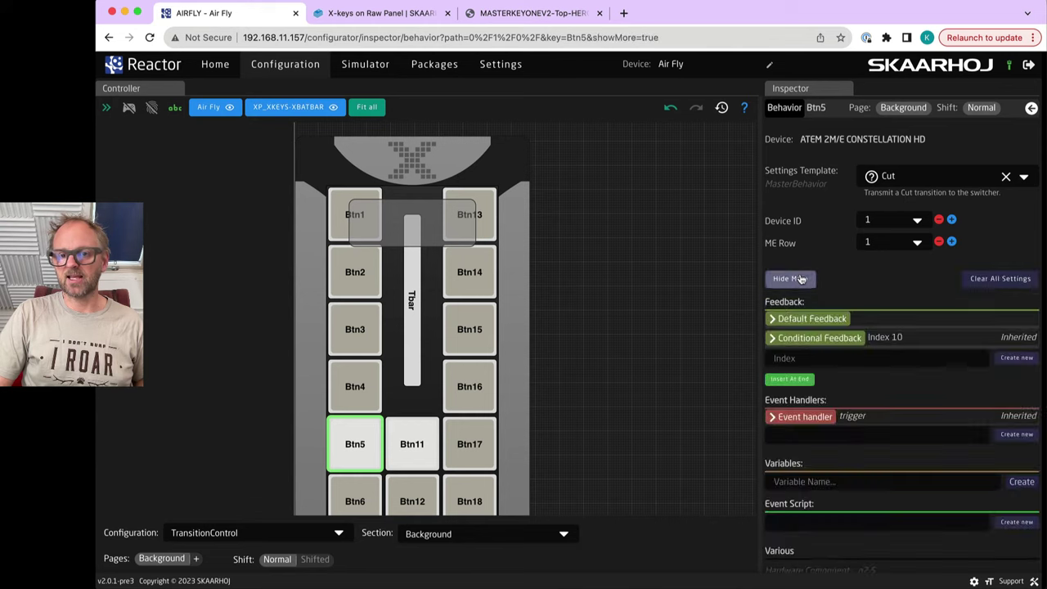
left_click(769, 320)
left_click(863, 389)
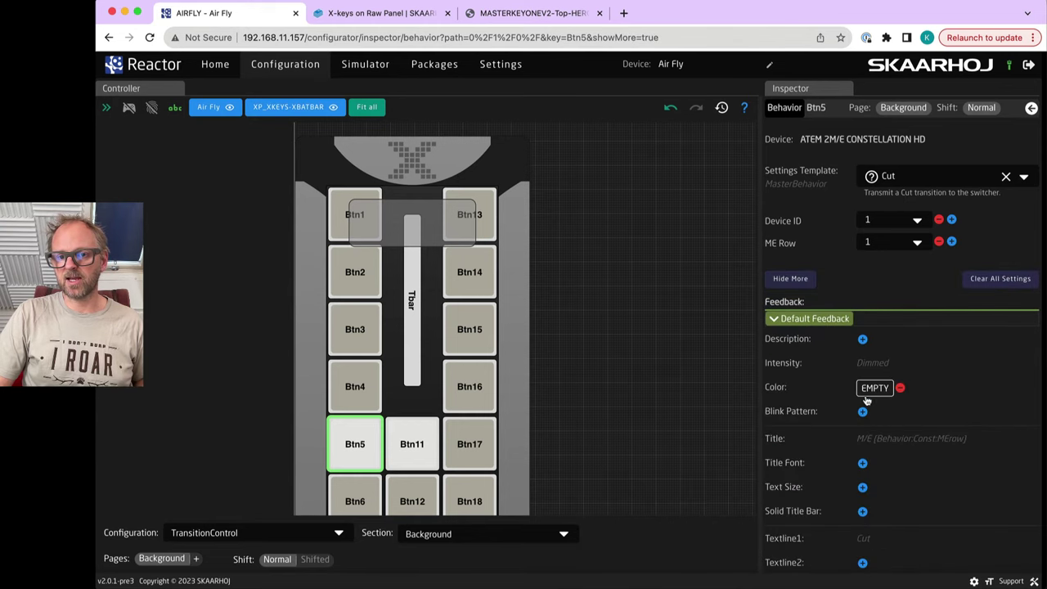
left_click(882, 391)
left_click(593, 393)
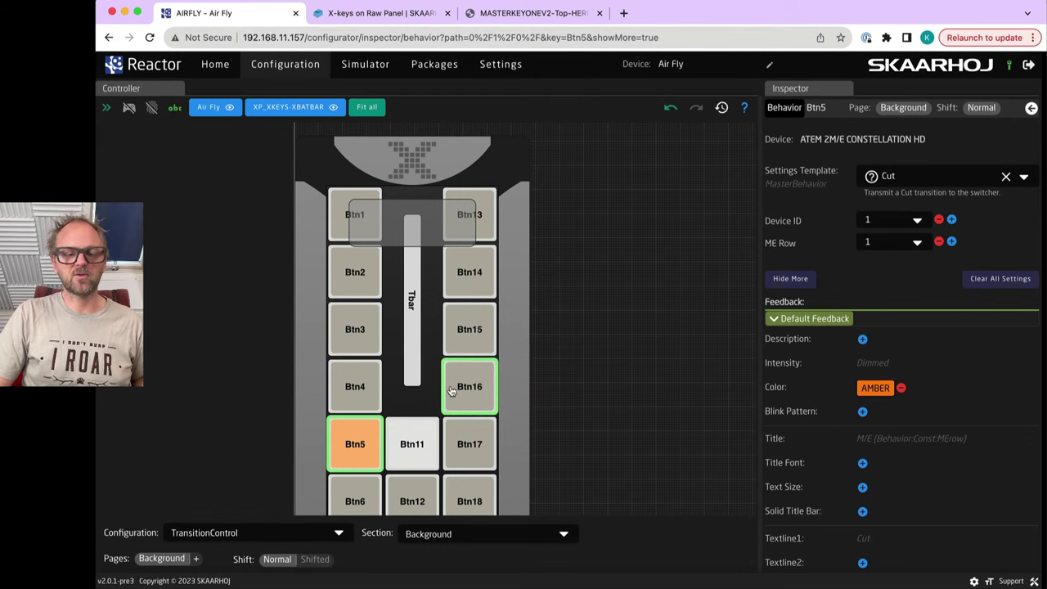
left_click(196, 559)
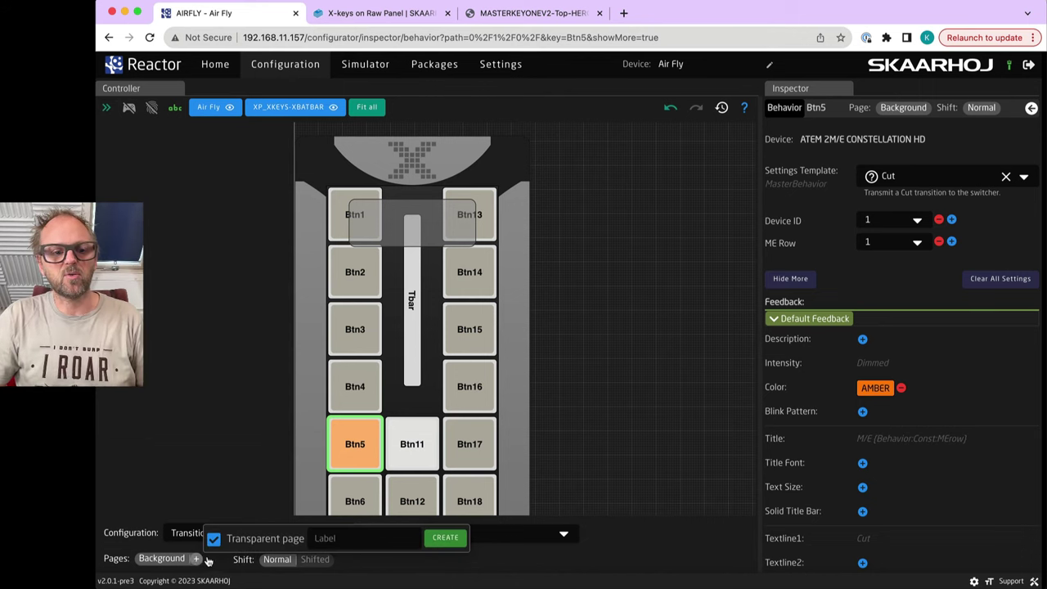
Step: Create a non-transparent page named KEYers
left_click(339, 538)
type("KEYers")
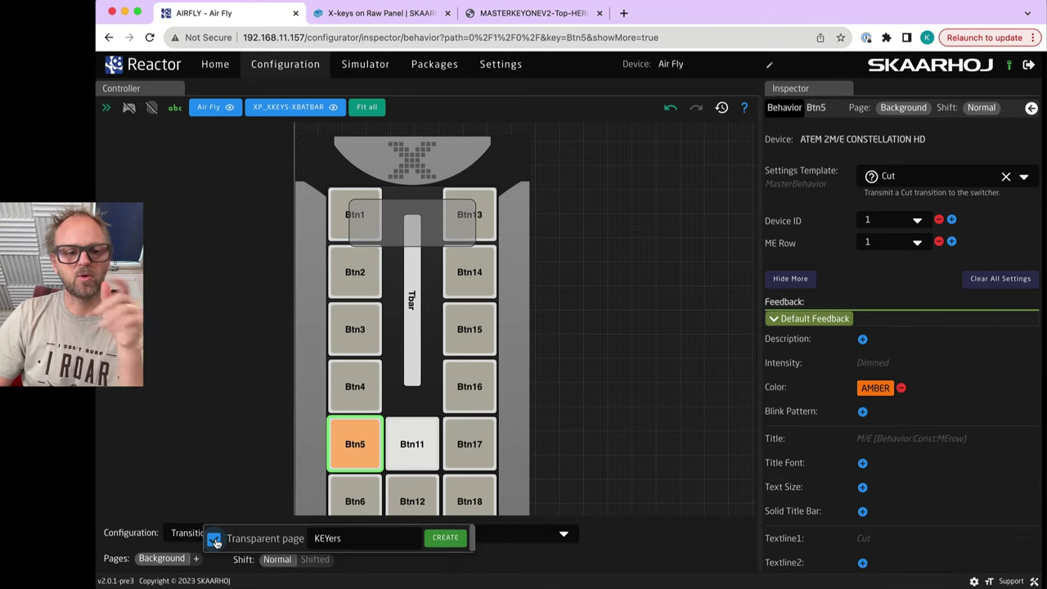
left_click(214, 541)
left_click(445, 537)
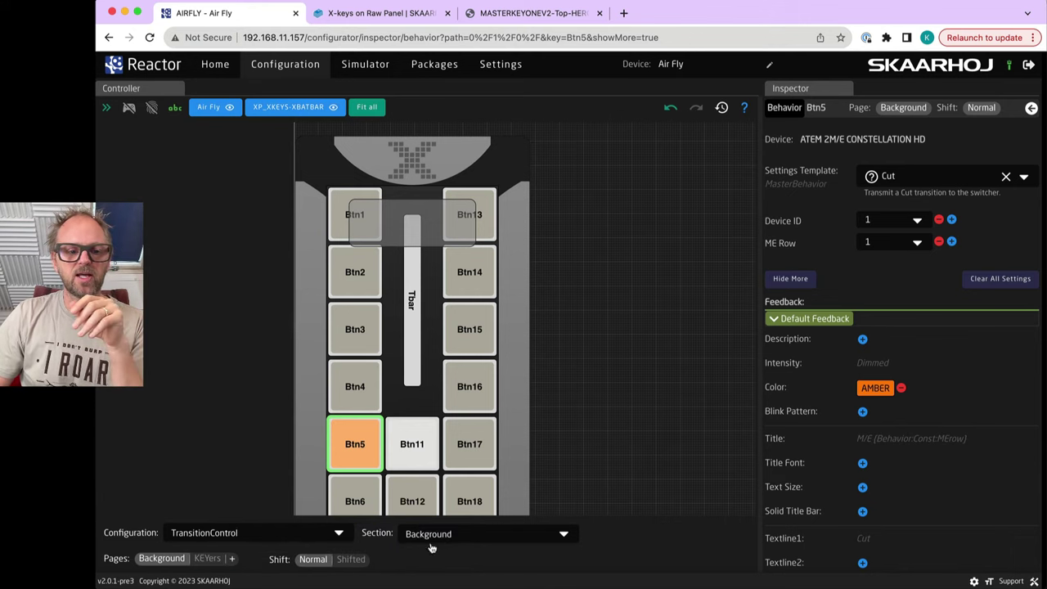
Step: Compare the Background and KEYers pages, ending on the empty KEYers page
left_click(208, 560)
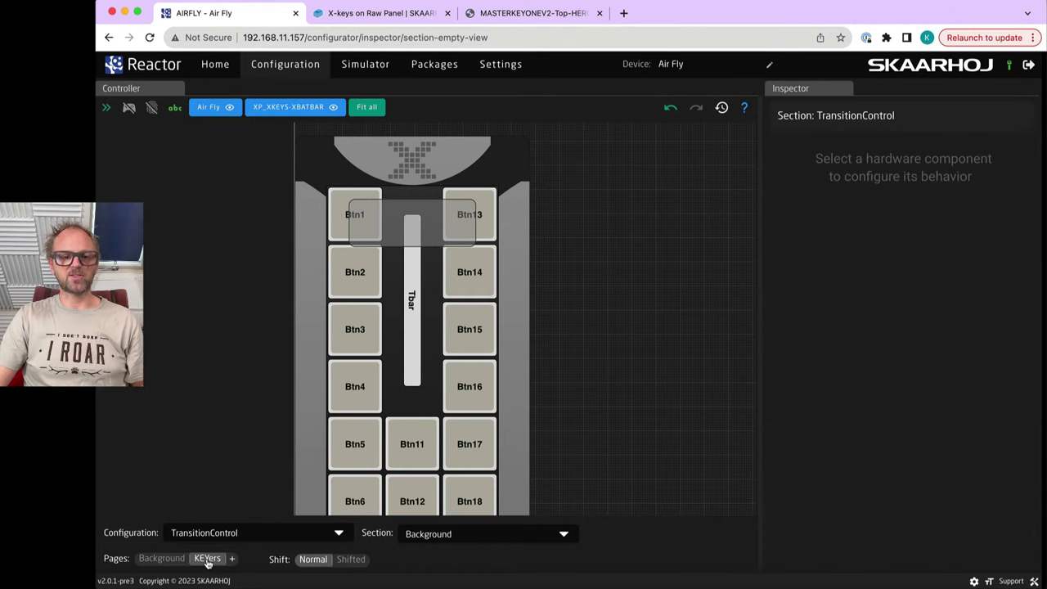
left_click(174, 557)
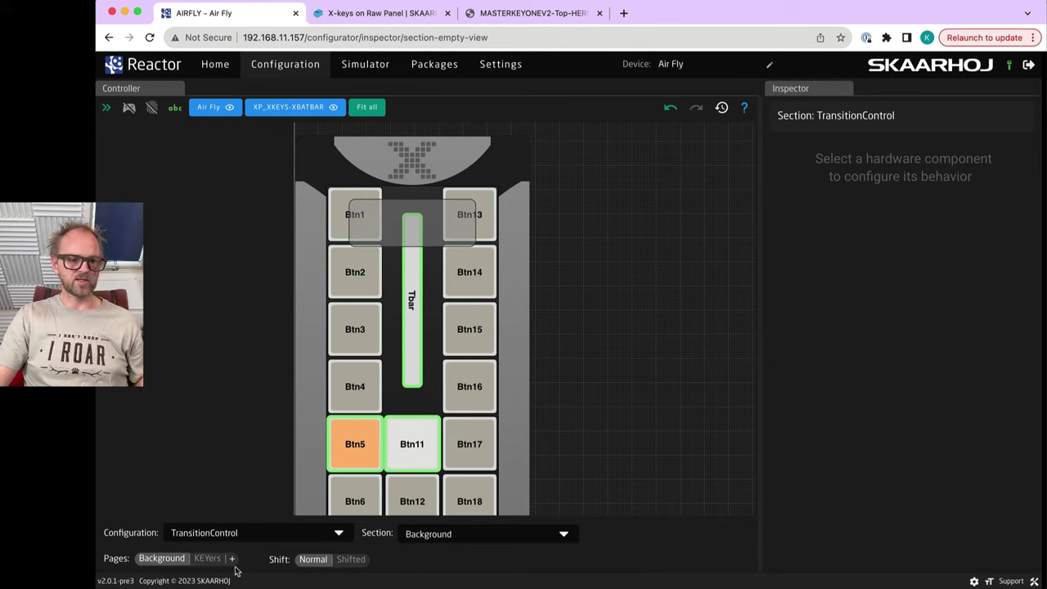
left_click(209, 559)
left_click(168, 559)
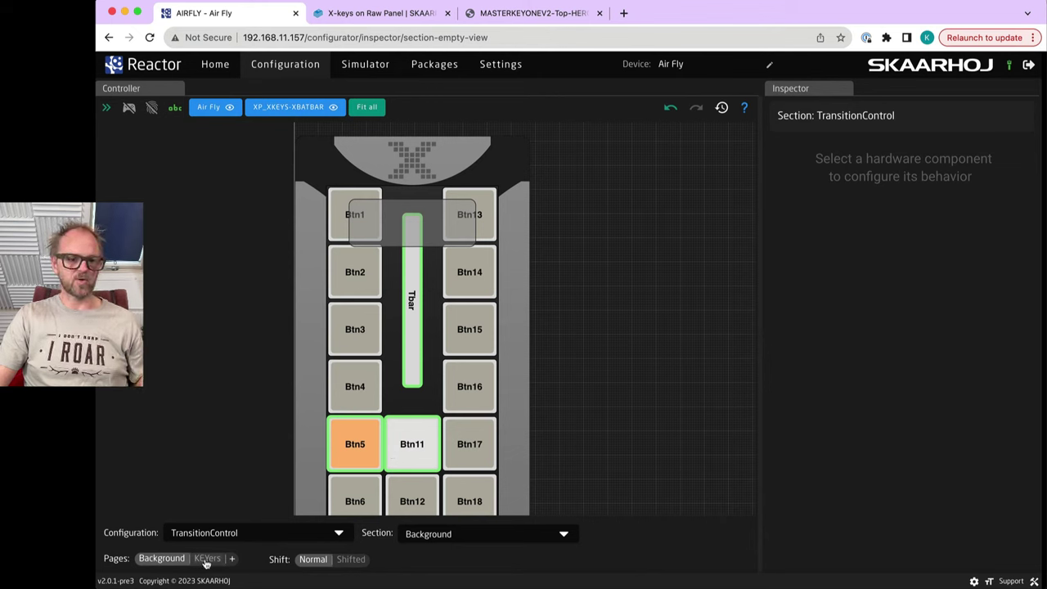
left_click(207, 560)
left_click(208, 559)
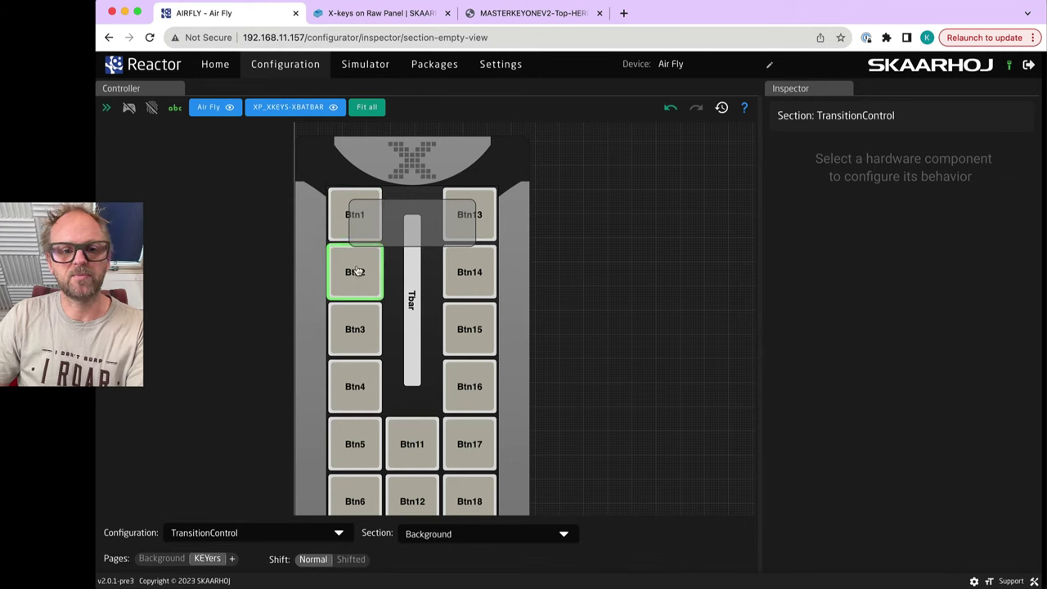
Step: Give Btn5 Upstream Keyer Enable on M/E 1, Keyer 1, as a Toggle
left_click(353, 450)
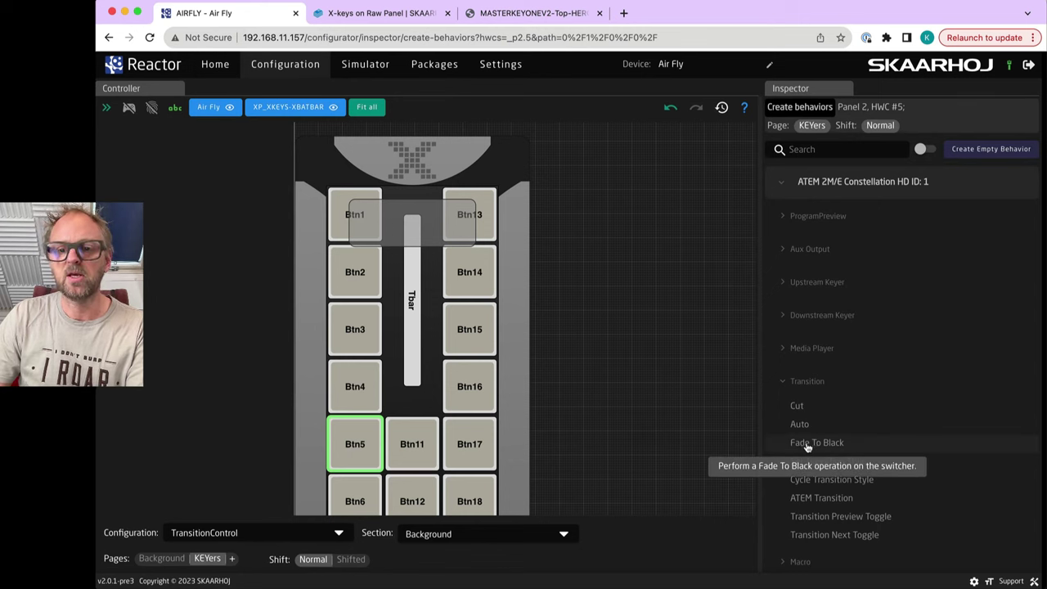
left_click(782, 381)
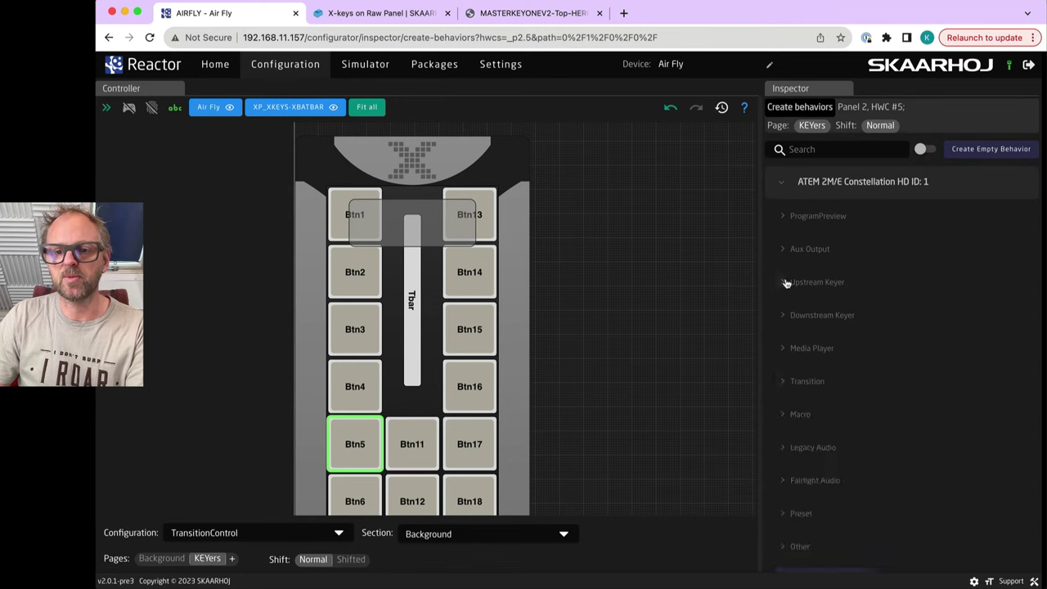
left_click(786, 283)
left_click(817, 317)
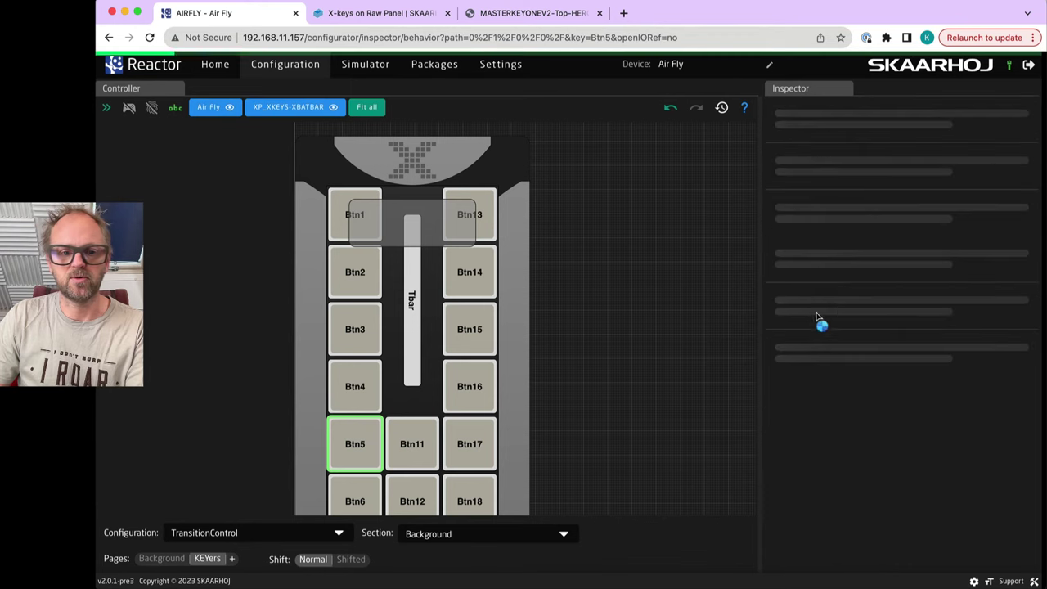
left_click(905, 249)
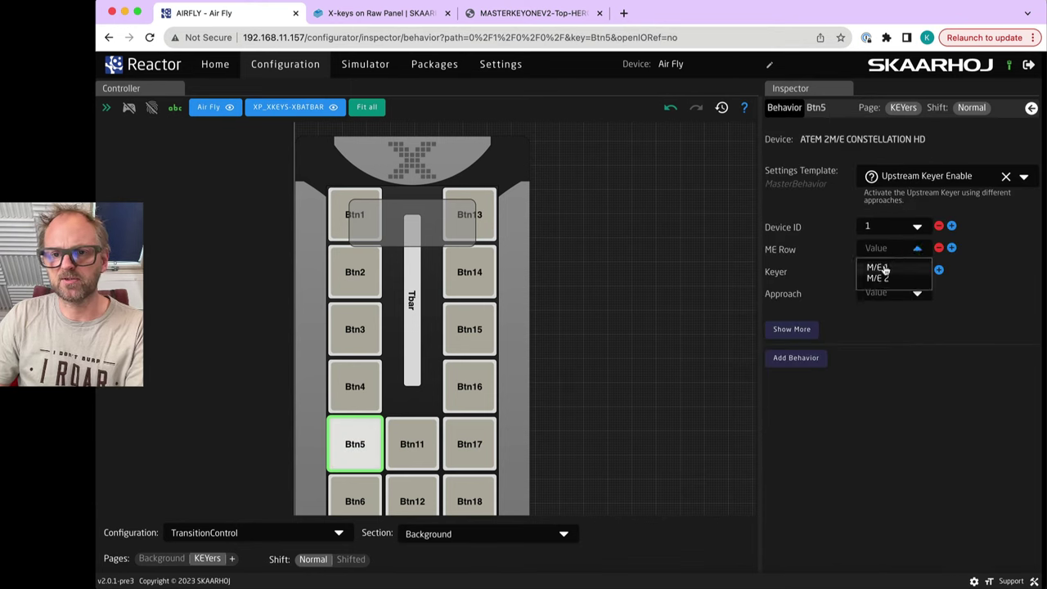
left_click(883, 268)
left_click(883, 271)
left_click(884, 283)
left_click(883, 294)
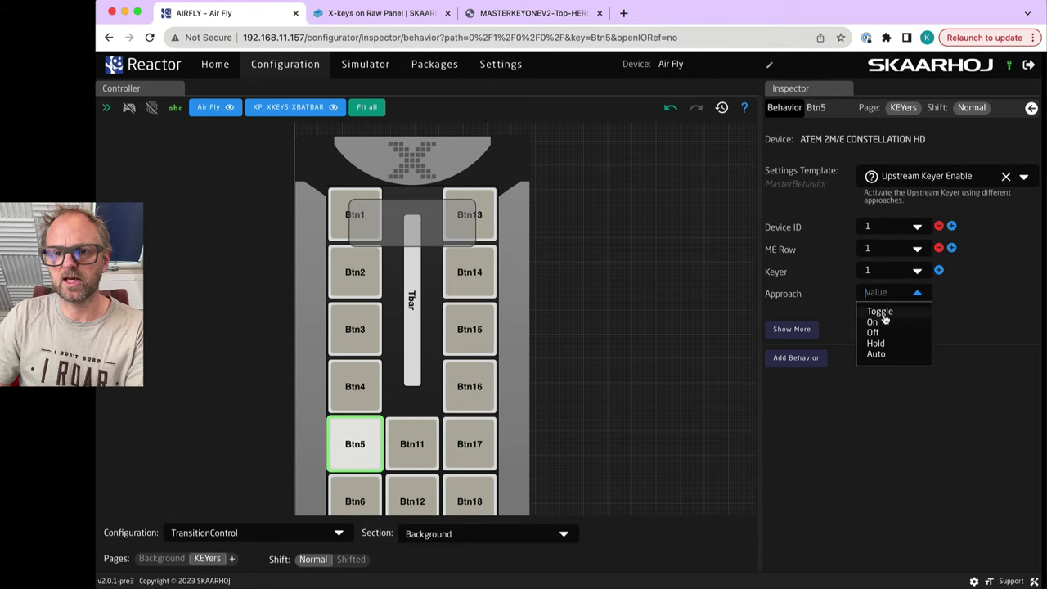
left_click(884, 313)
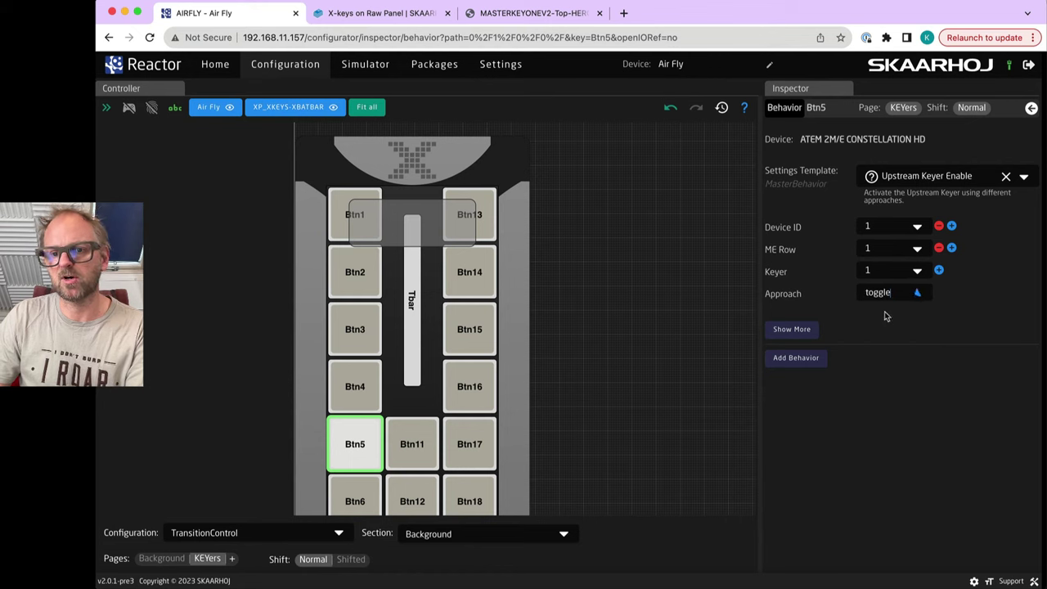
Step: Copy Btn5's keyer behavior to Btn11, set it to Keyer 2, then bring ATEM Software Control forward
left_click(357, 445)
right_click(357, 445)
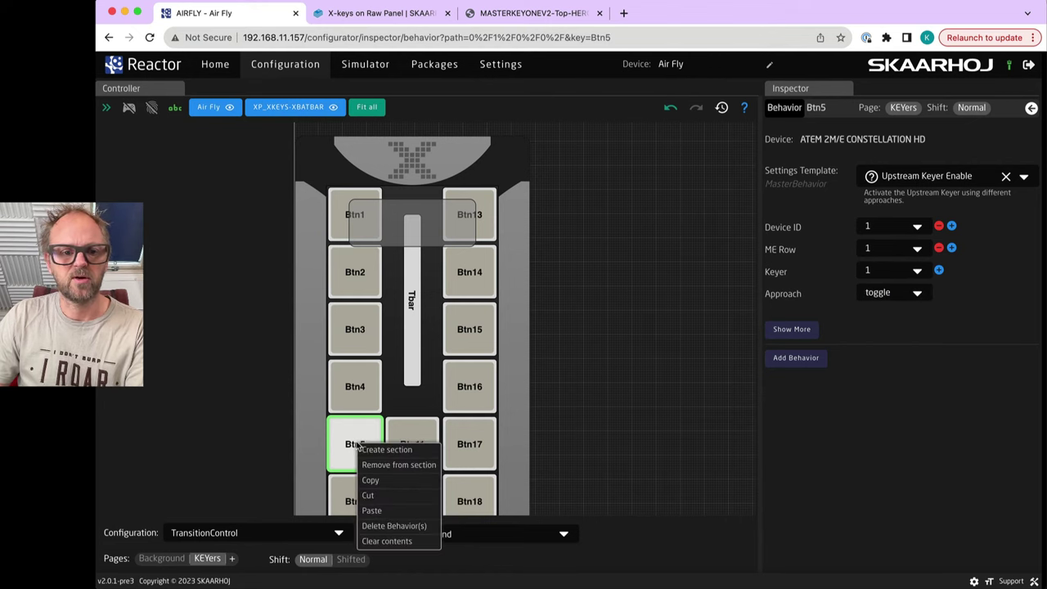
left_click(380, 483)
right_click(409, 448)
left_click(413, 457)
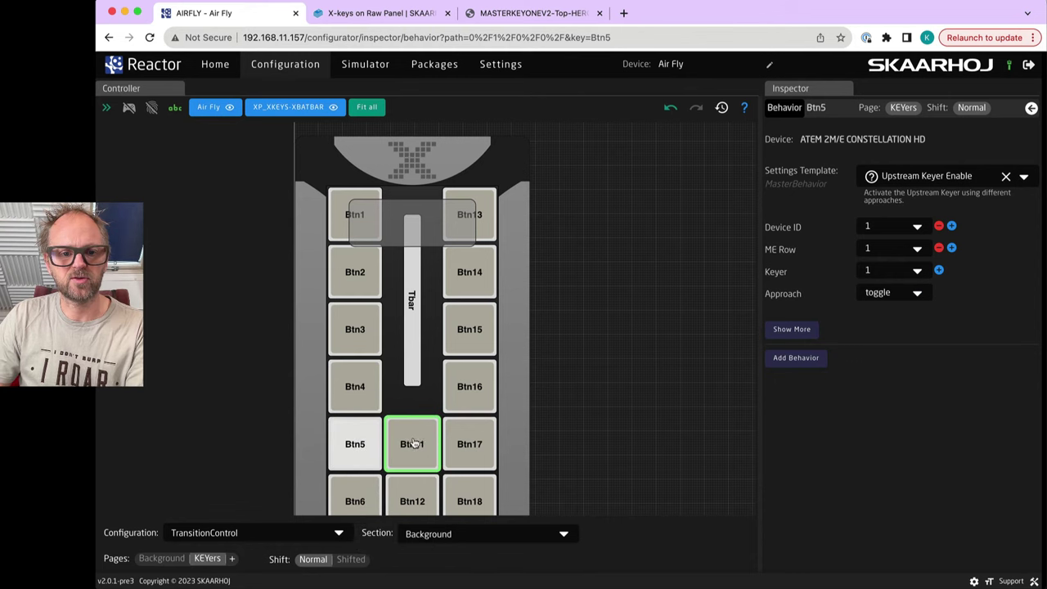
right_click(417, 442)
left_click(419, 501)
left_click(410, 450)
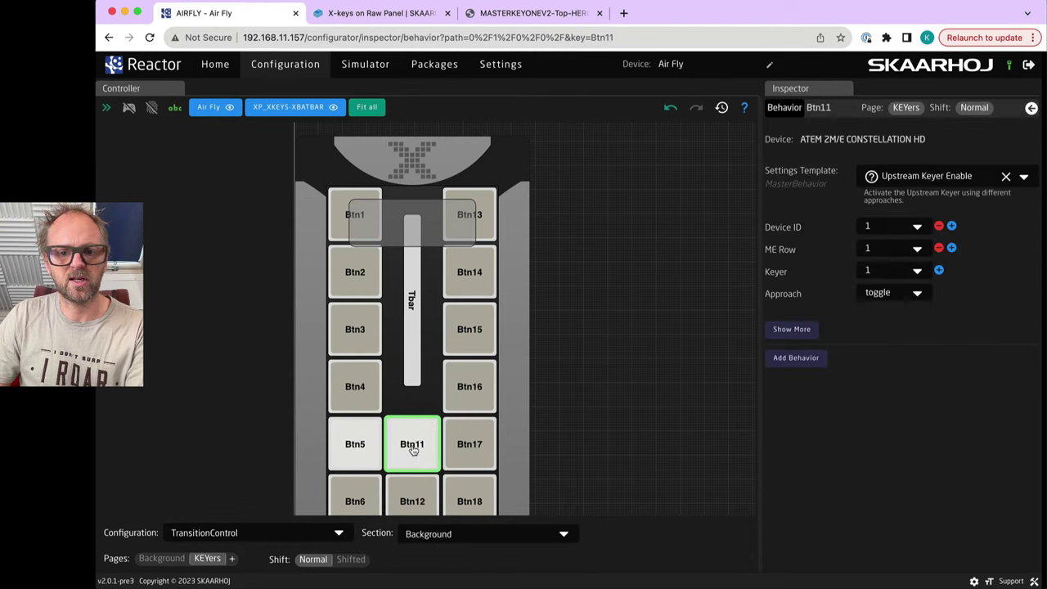
left_click(915, 273)
left_click(879, 300)
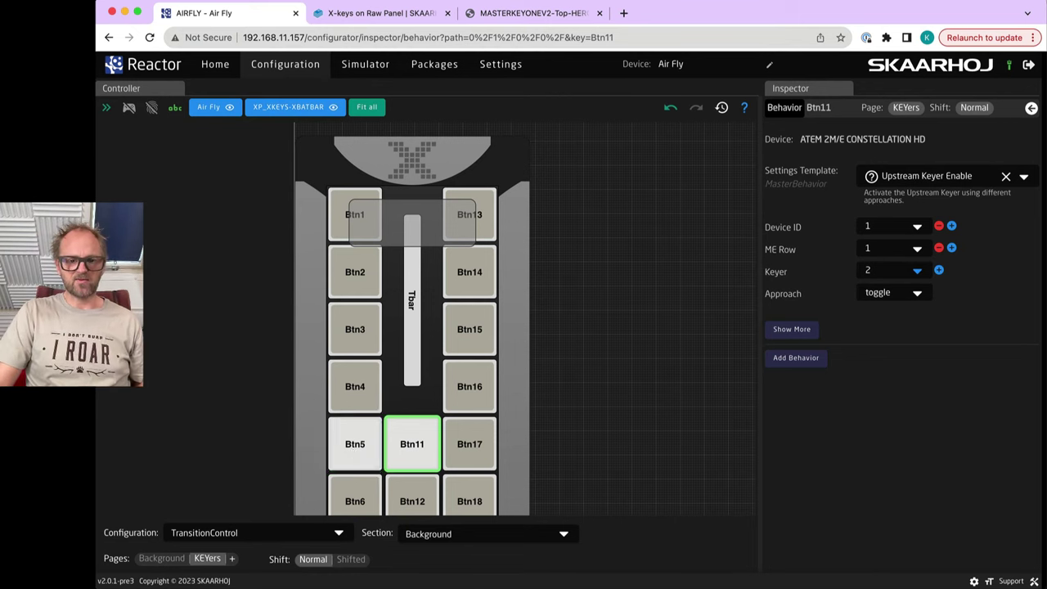
mouse_move(512, 581)
left_click(619, 571)
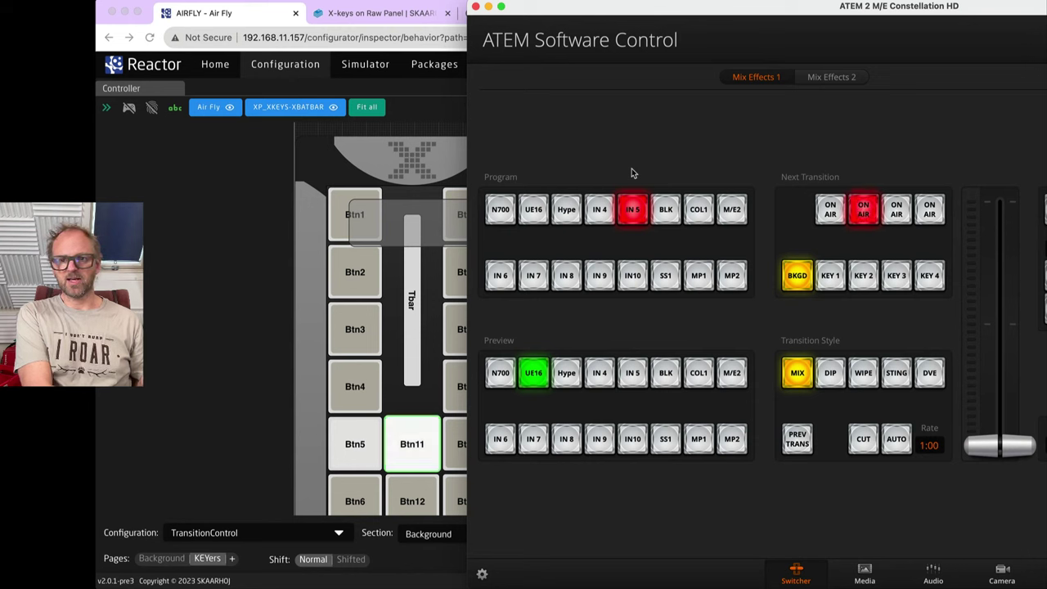
Step: Show the Background page in Reactor, check its UE16/IN 5 swap in ATEM, and return
left_click(191, 510)
left_click(161, 558)
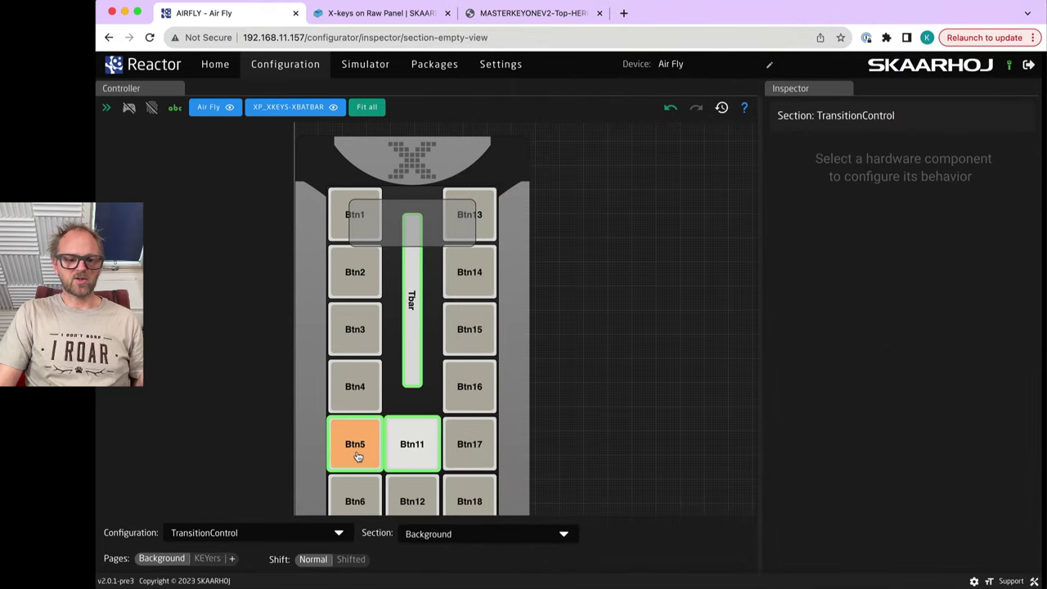
key("super+Tab")
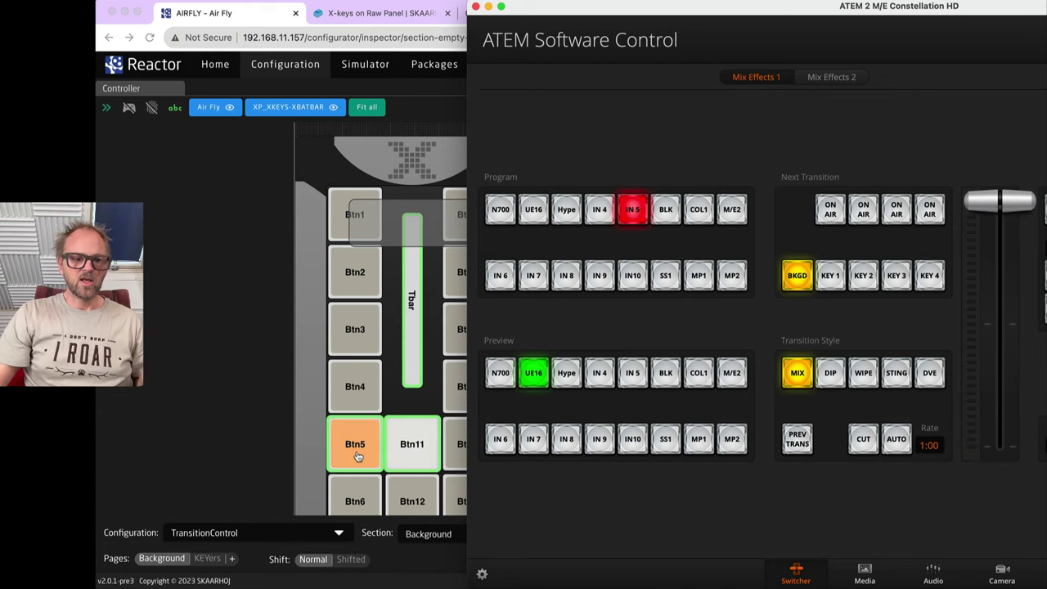
left_click(191, 471)
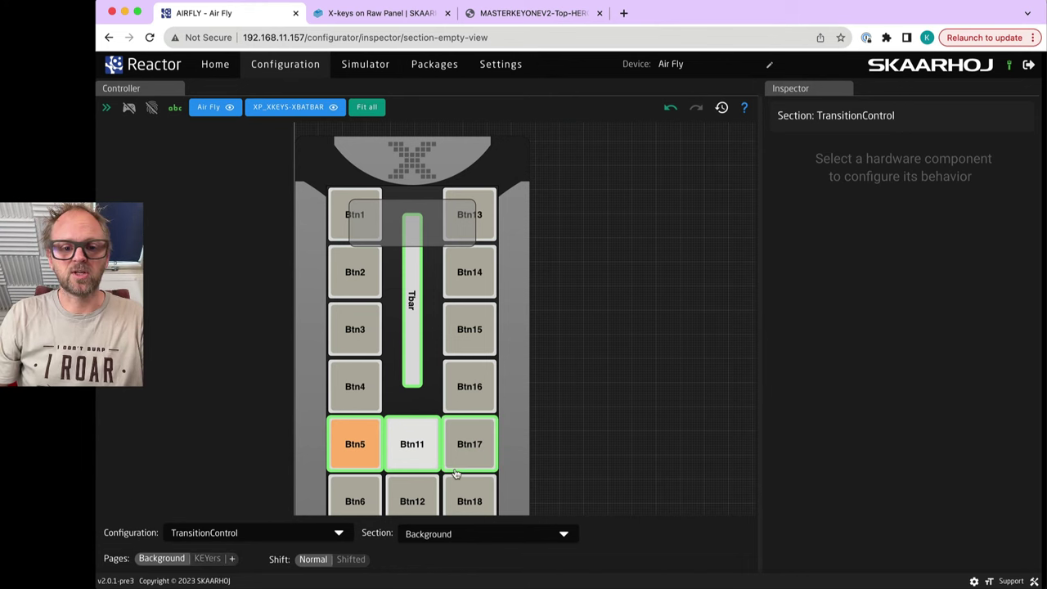
Step: Give Background-page Btn1 a Navigation Go to Page behaviour targeting KEYers
left_click(354, 216)
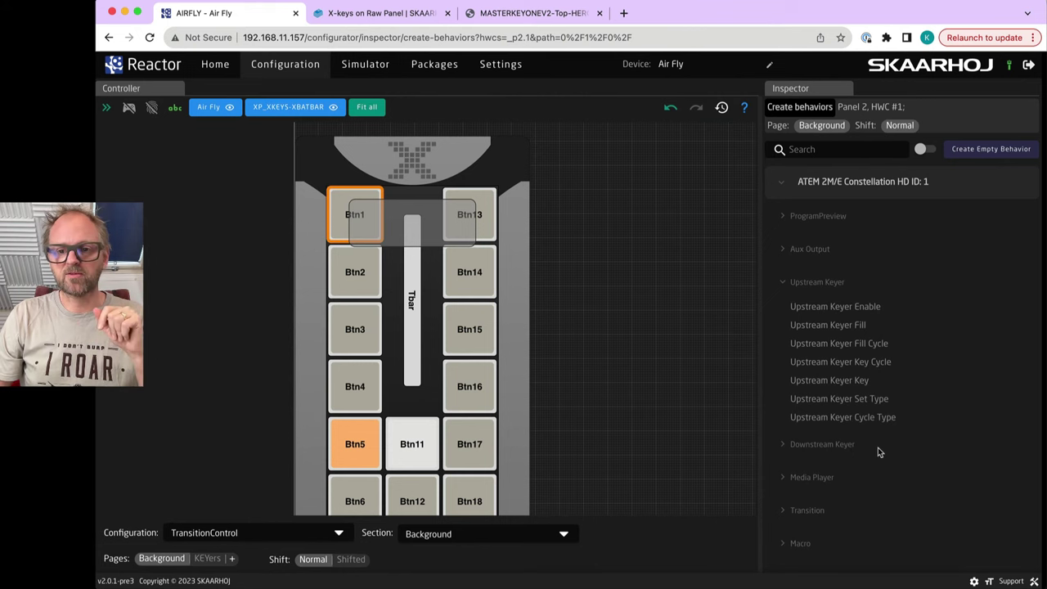
scroll(853, 486, "down", 3)
left_click(782, 115)
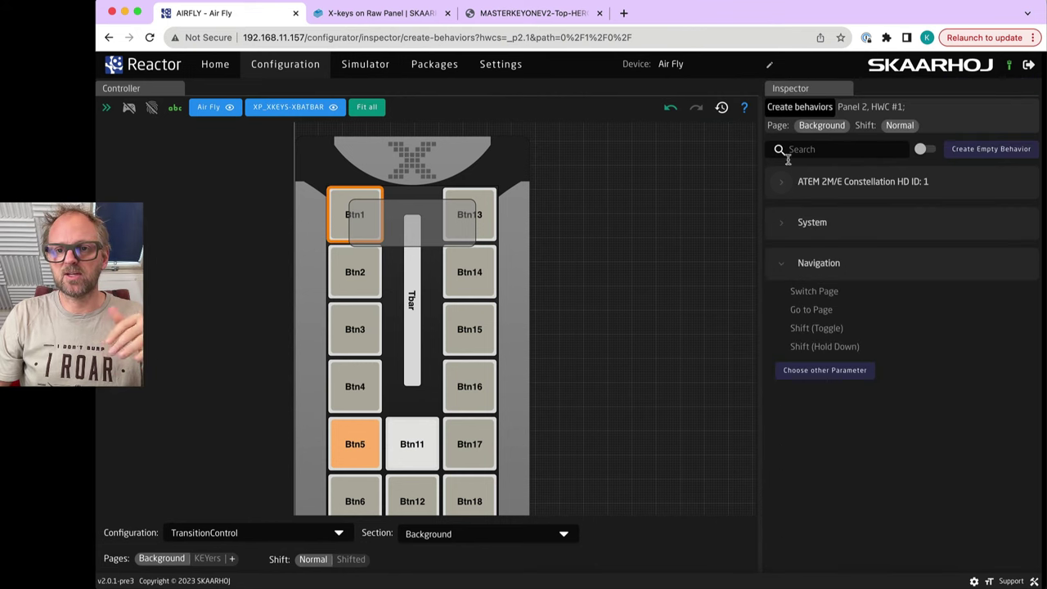
left_click(808, 313)
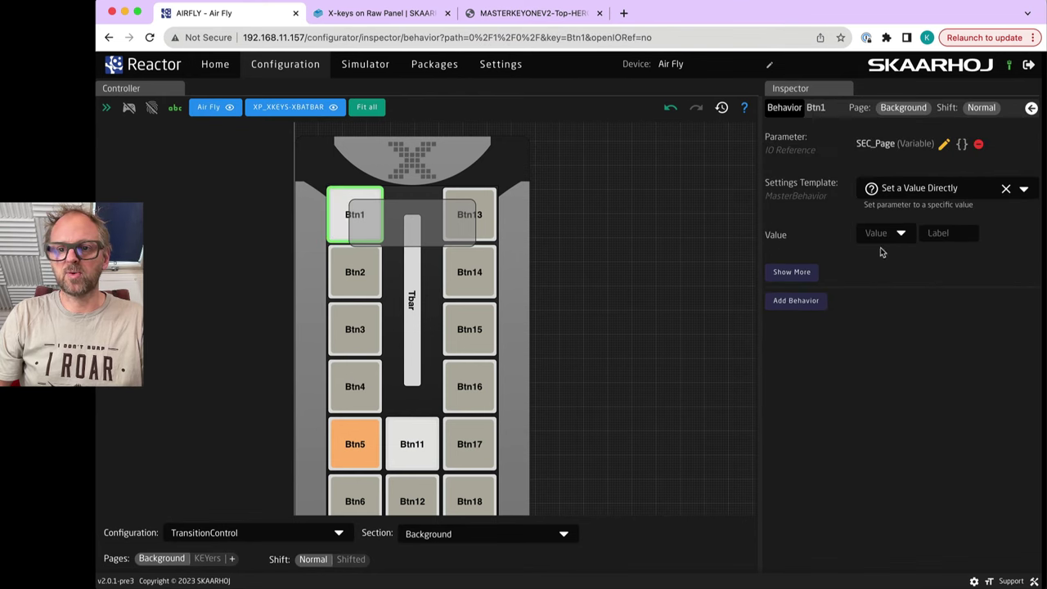
left_click(894, 234)
left_click(884, 266)
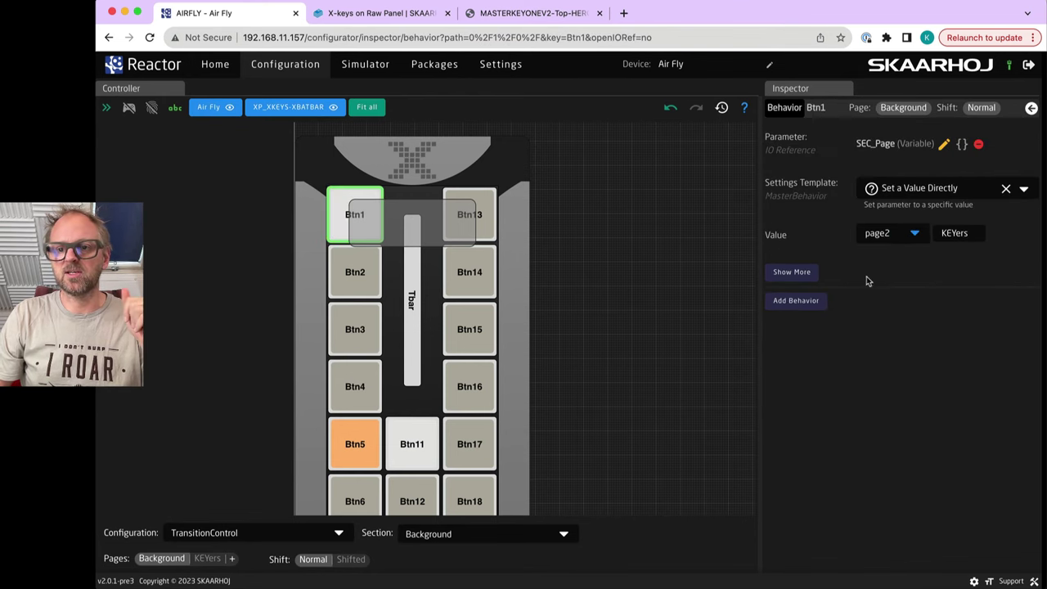
Step: On the KEYers page, set Btn1 to Go to Page Background
left_click(207, 558)
left_click(341, 222)
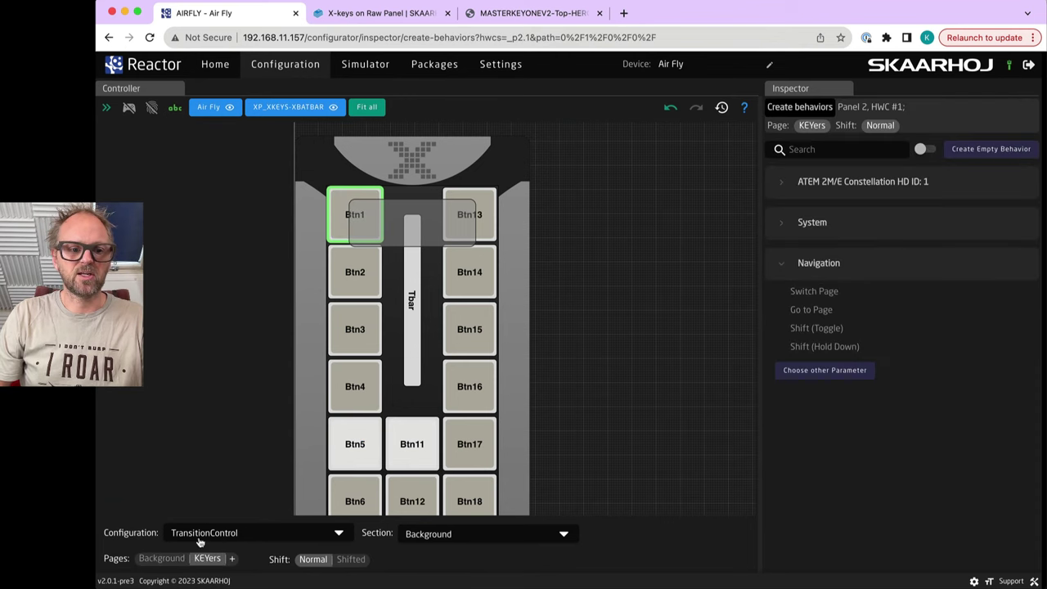
left_click(814, 309)
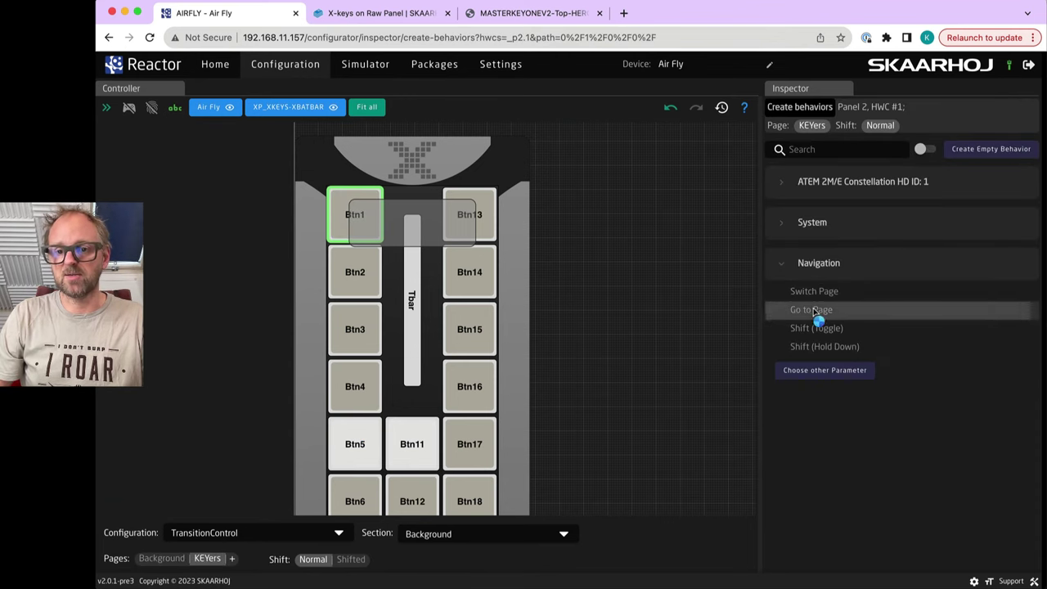
left_click(896, 234)
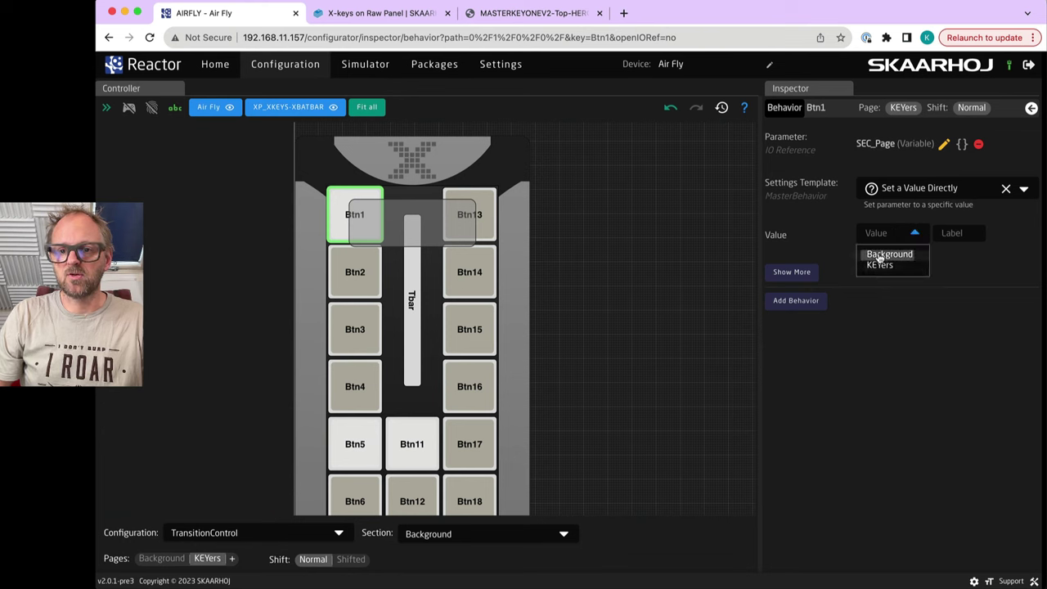
left_click(875, 256)
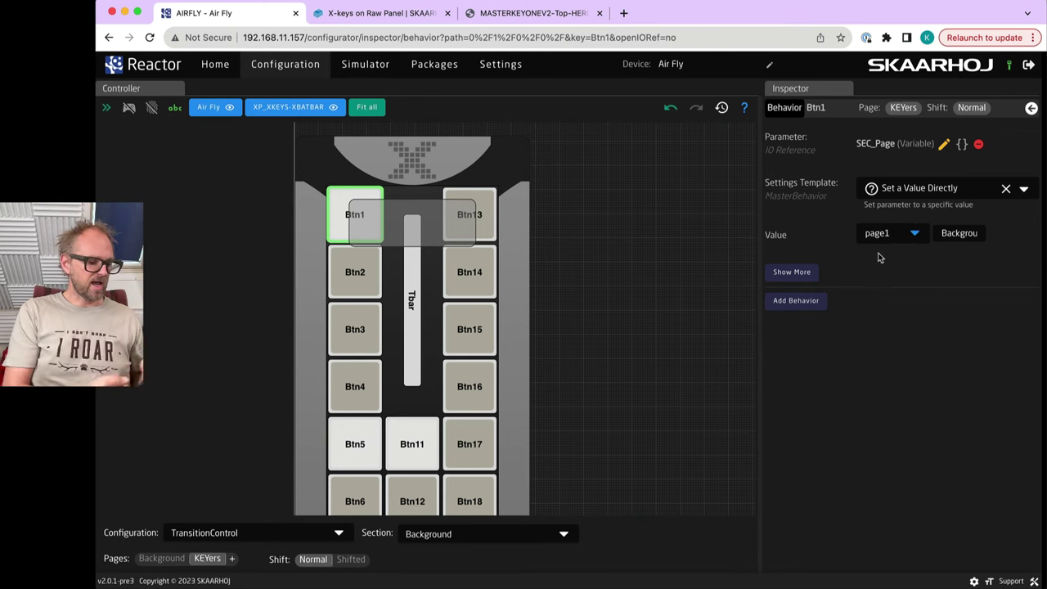